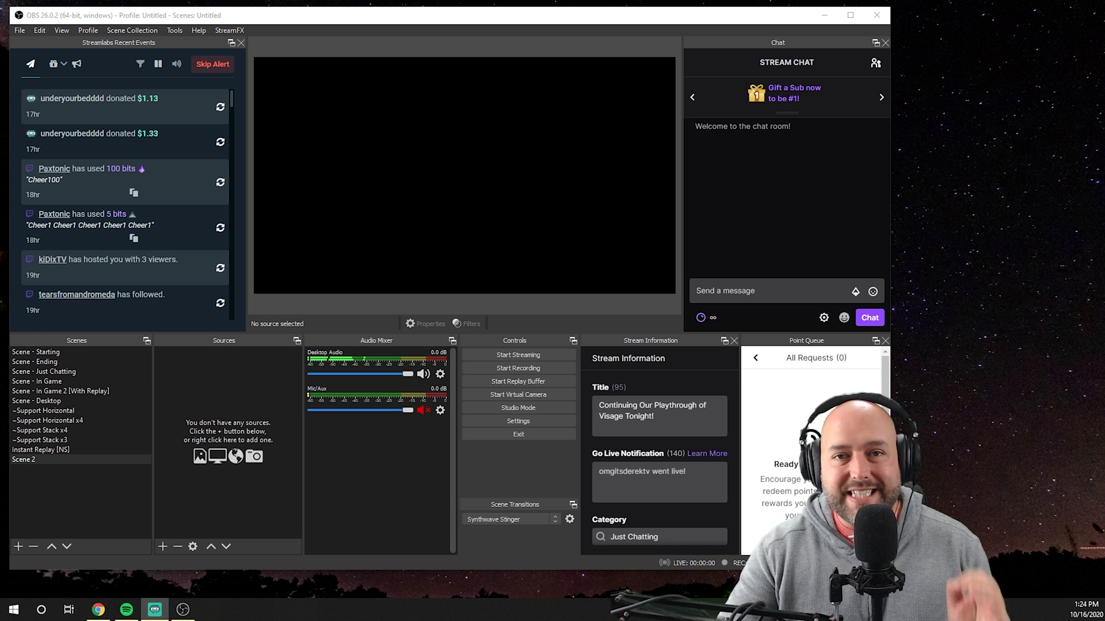
Step: Bring up streamlabs.com in Chrome and open the Dashboard with today's stream stats
left_click(94, 614)
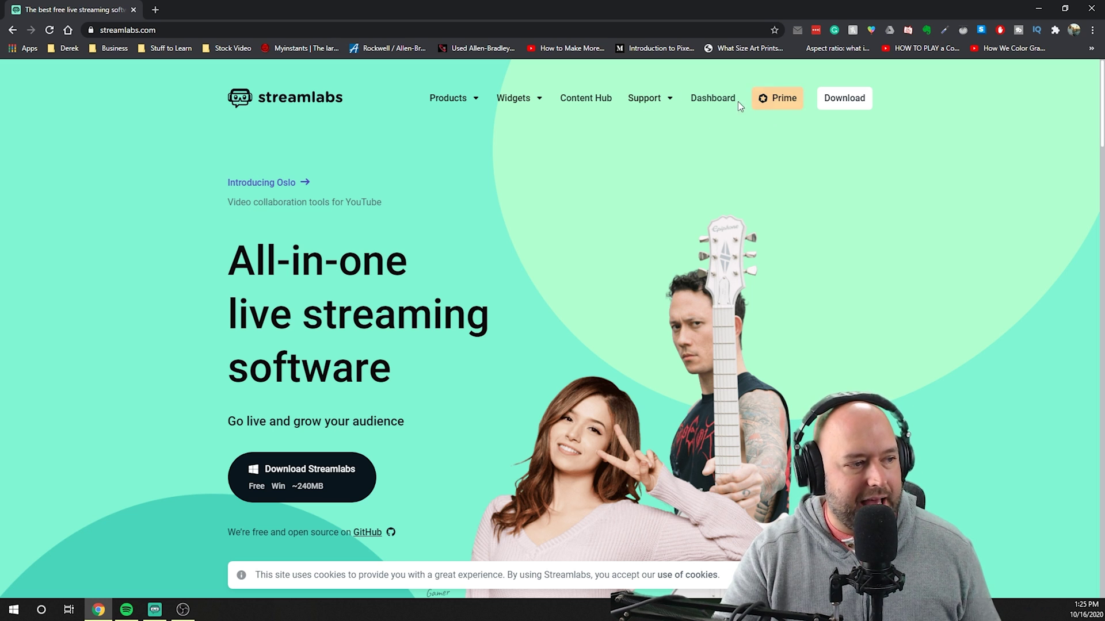
left_click(724, 104)
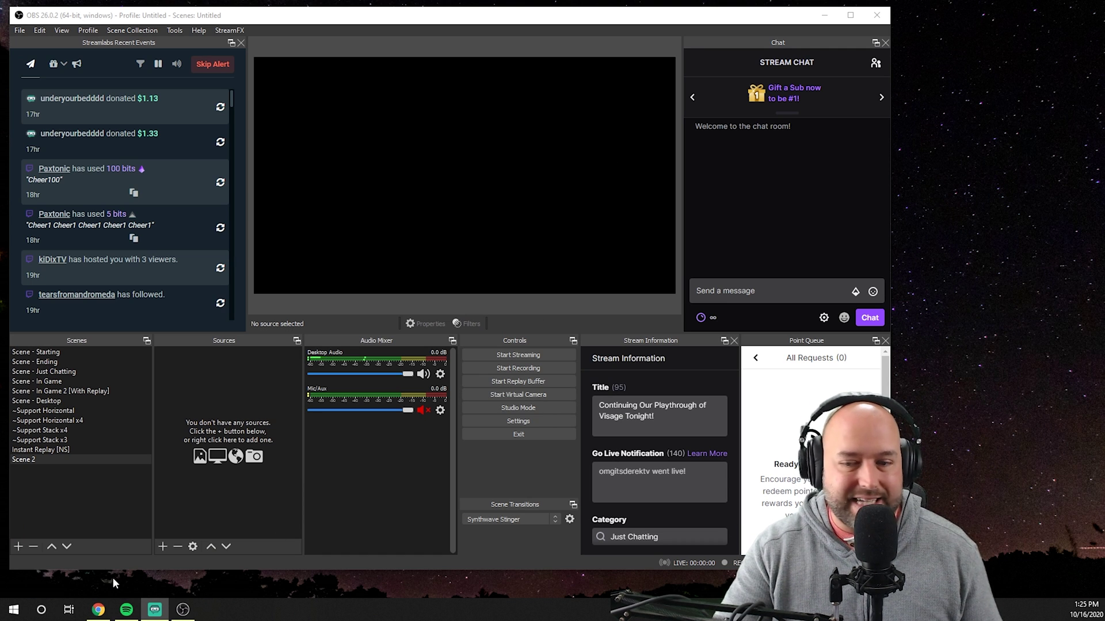
left_click(104, 608)
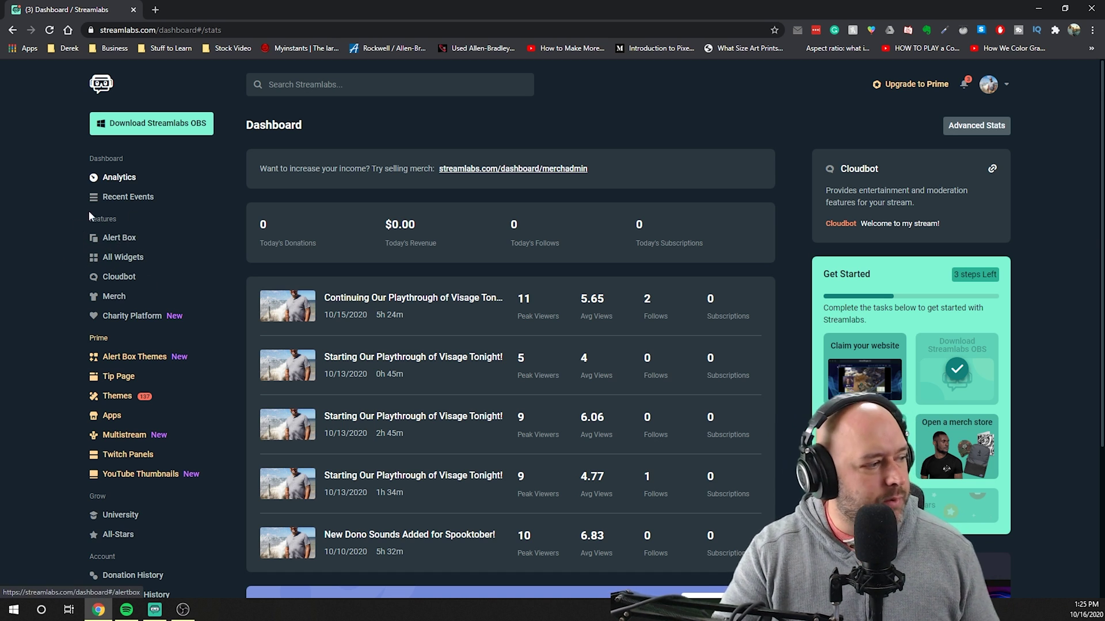
Step: Open the Alert Box settings, copy its widget URL, and return to OBS
left_click(117, 239)
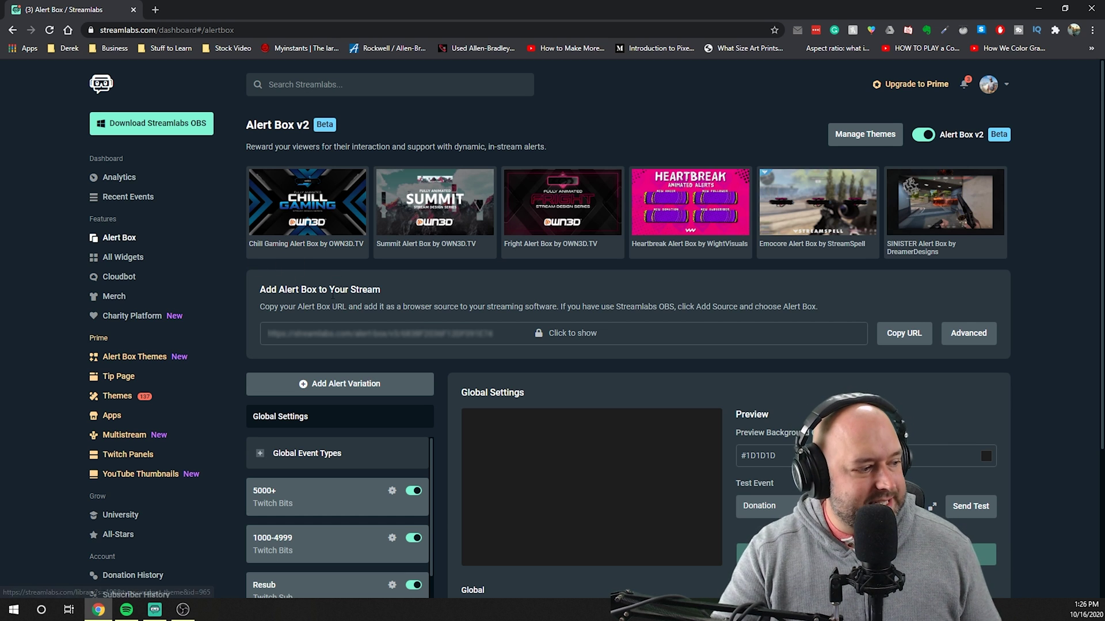
scroll(348, 303, "down", 3)
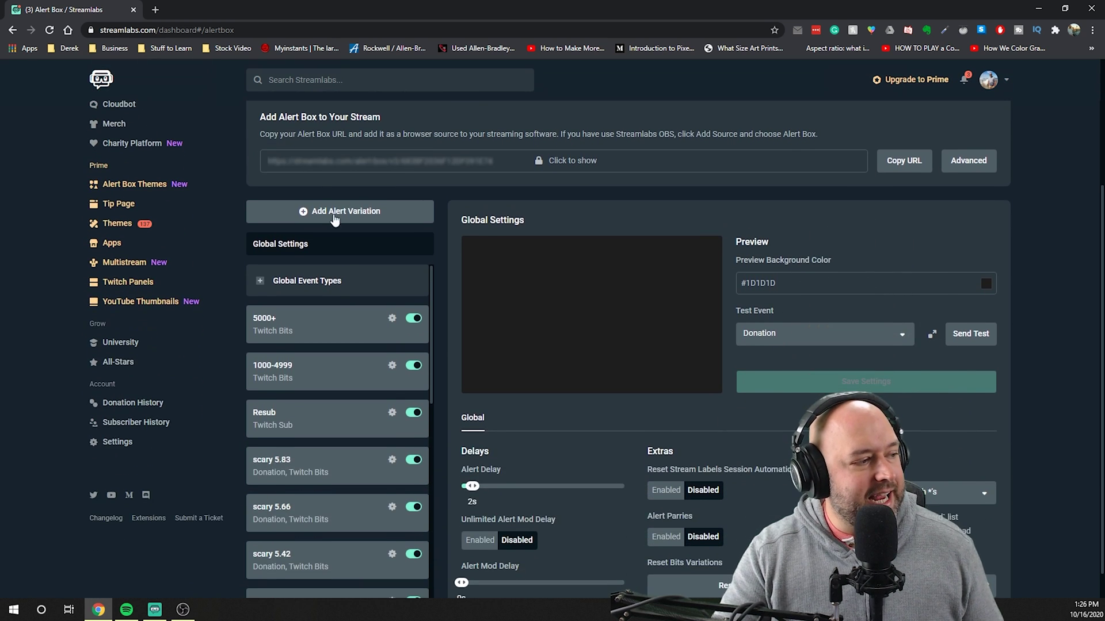
scroll(373, 217, "up", 3)
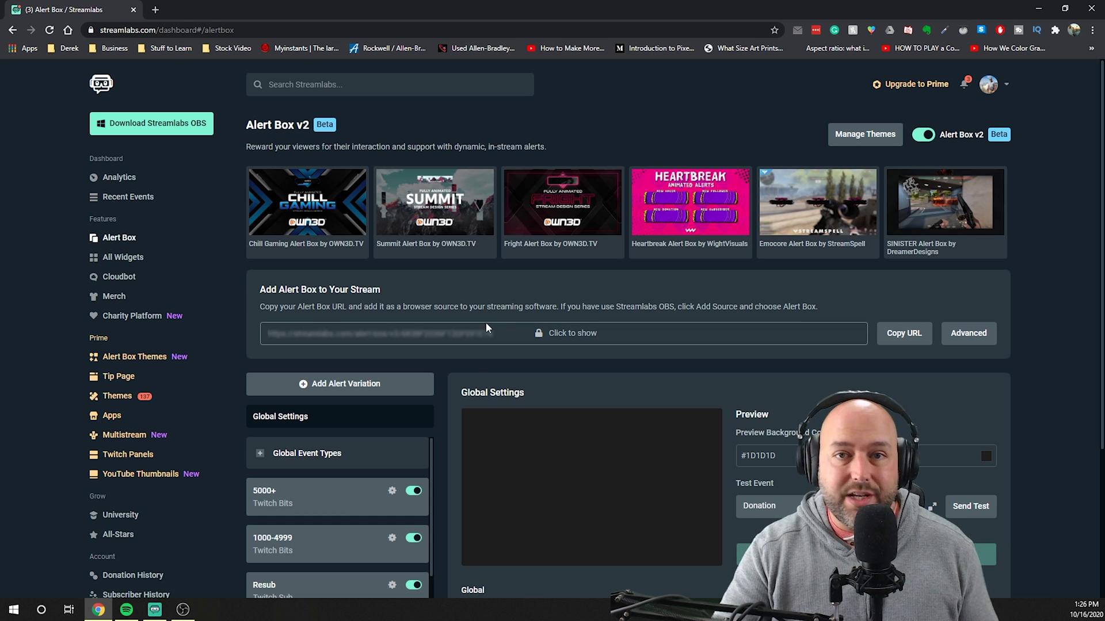
left_click(913, 345)
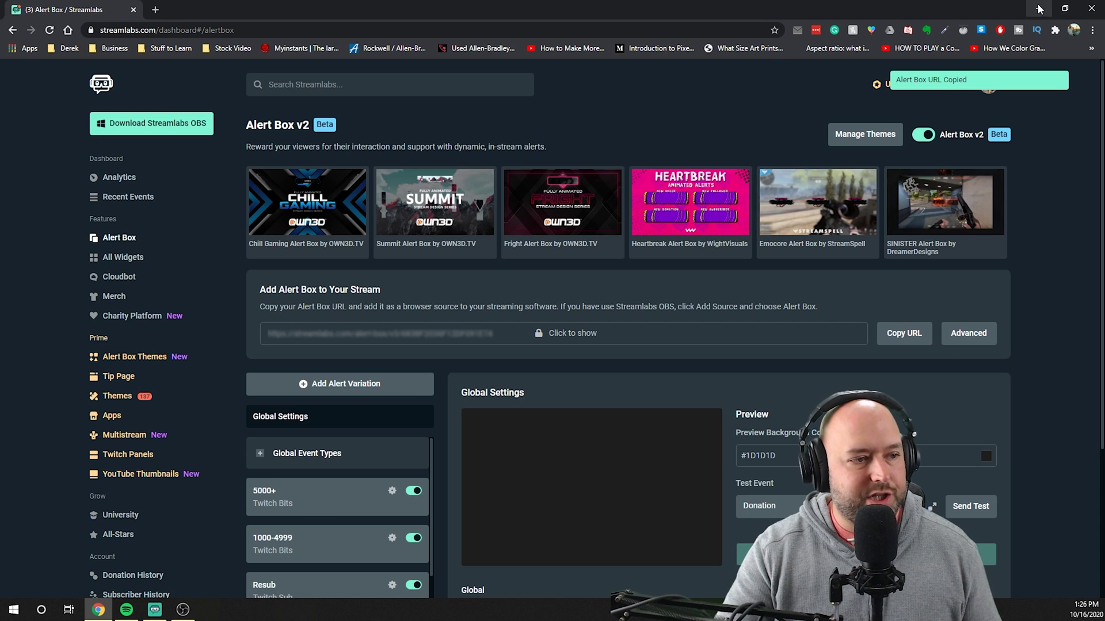
left_click(1039, 8)
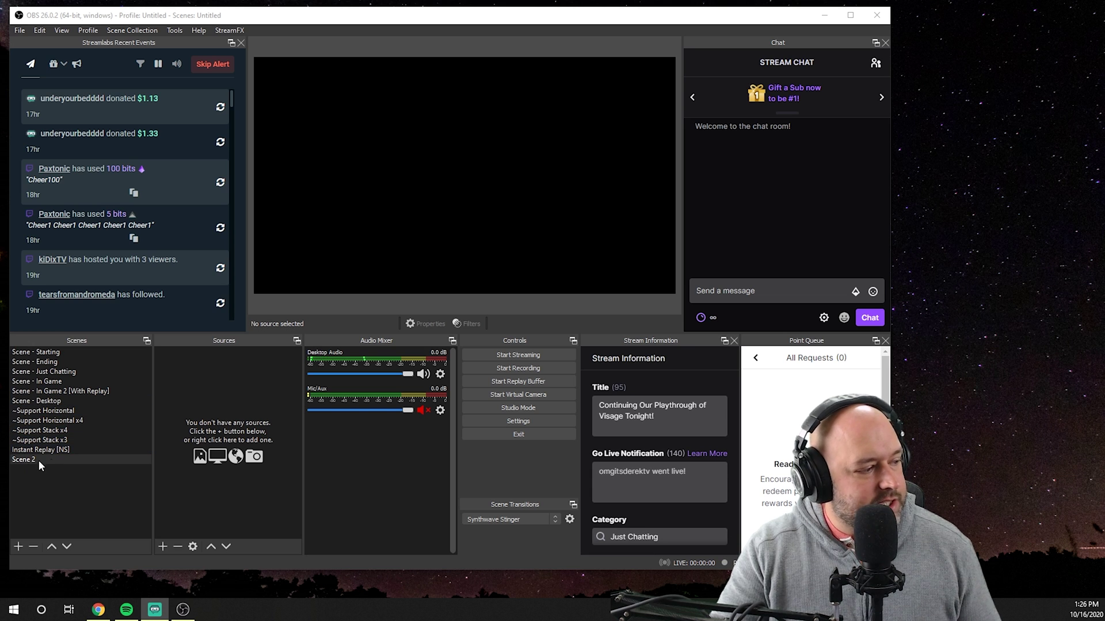
Step: Add a new Browser source to Scene 2 named Alerts
left_click(164, 547)
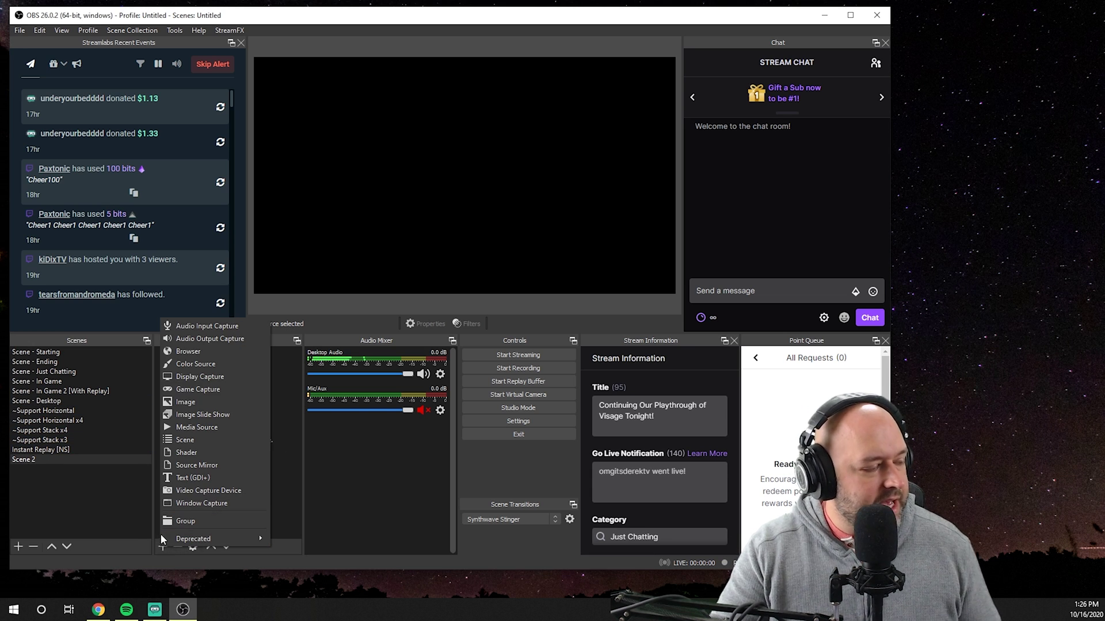
left_click(162, 555)
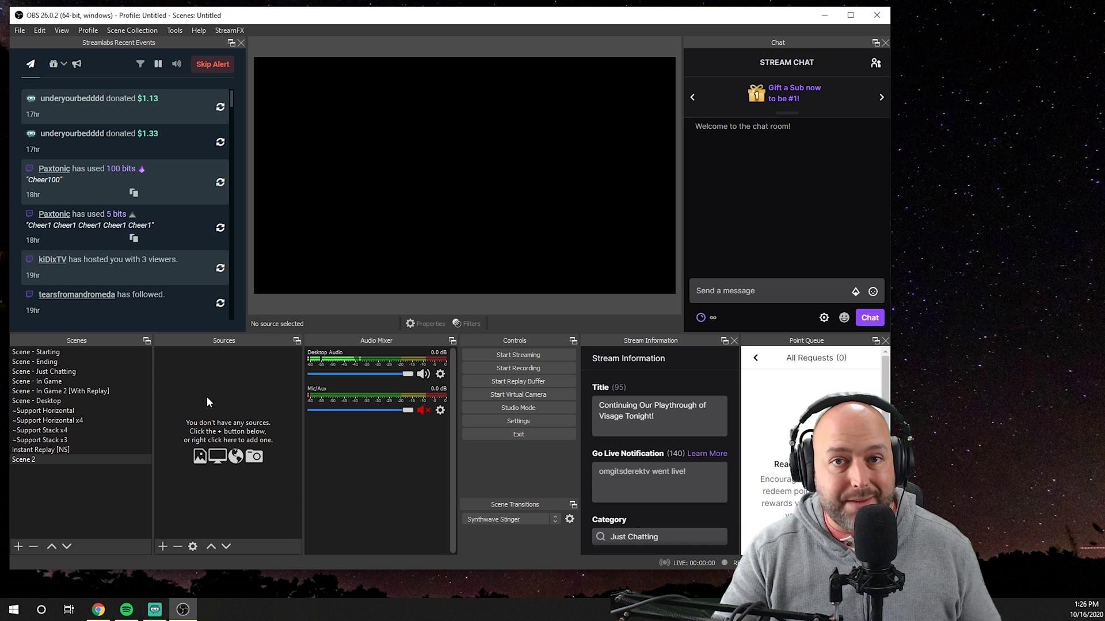
left_click(163, 546)
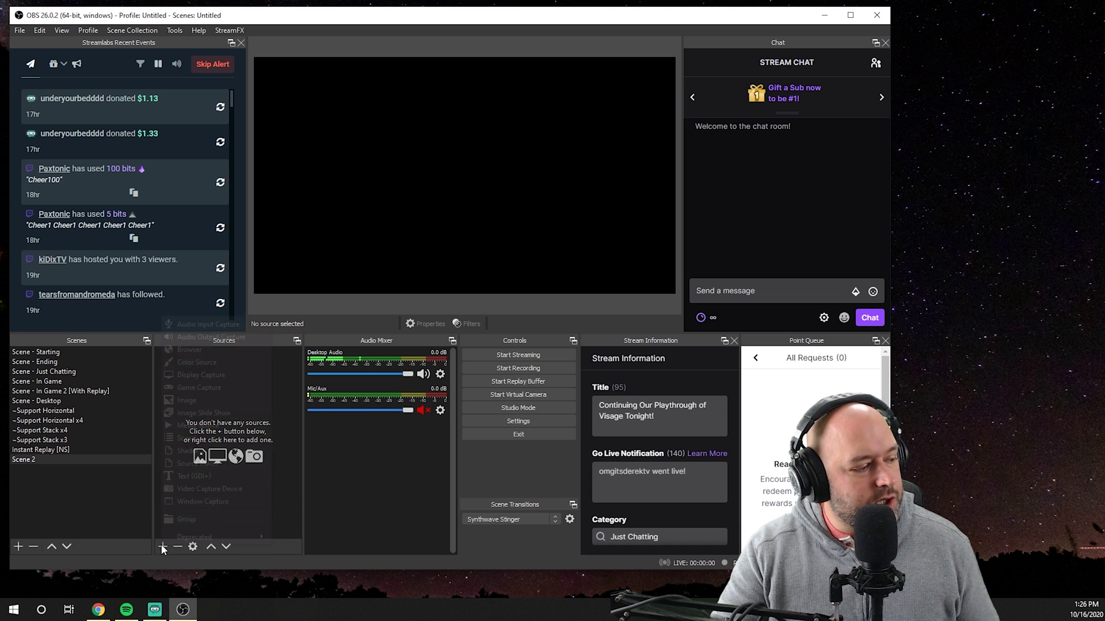
left_click(185, 350)
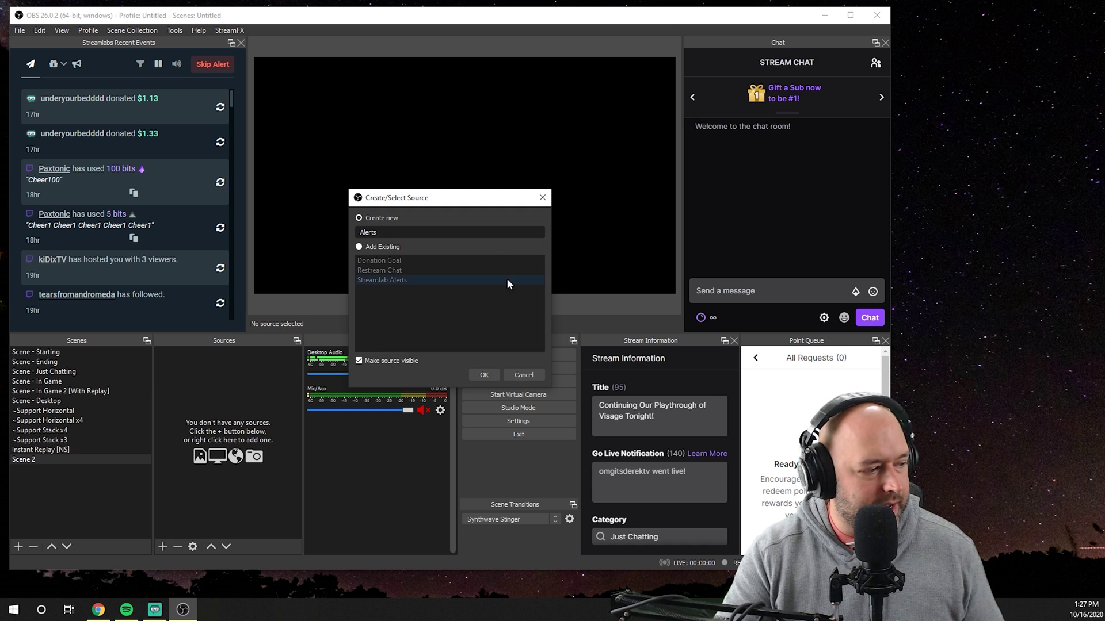
Step: Create the Alerts source and re-copy the Alert Box widget URL from Streamlabs
left_click(474, 378)
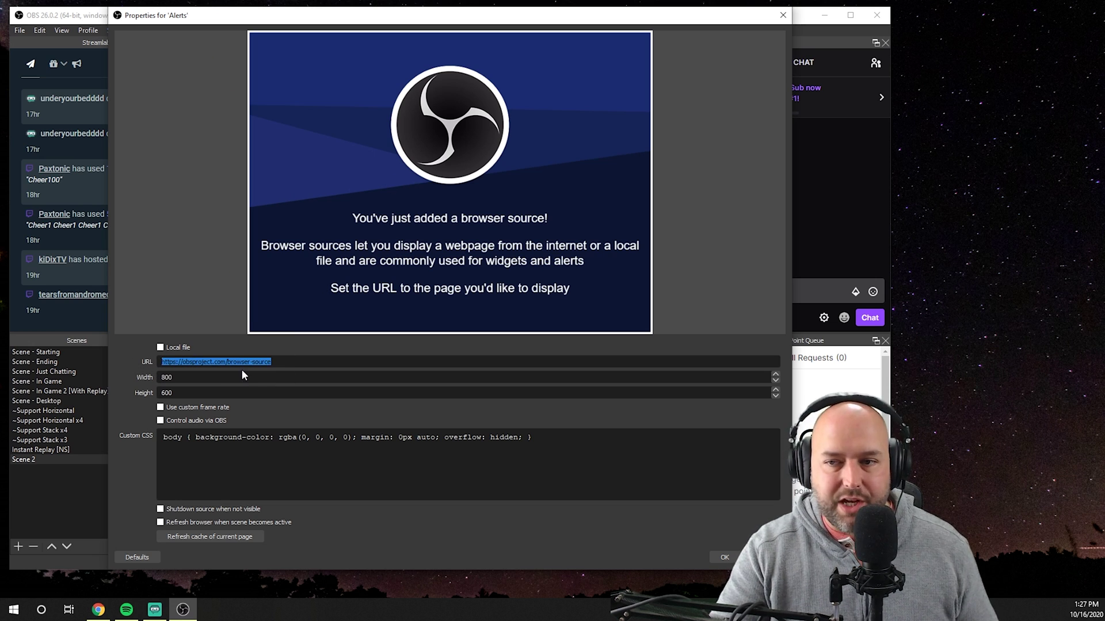
key("alt+Tab")
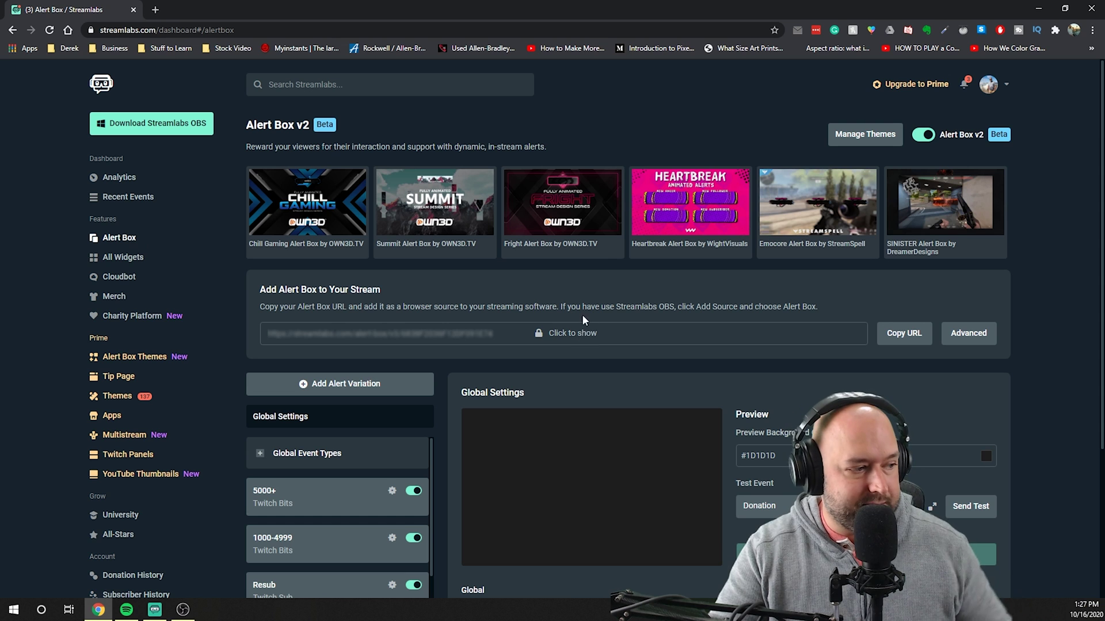
left_click(888, 340)
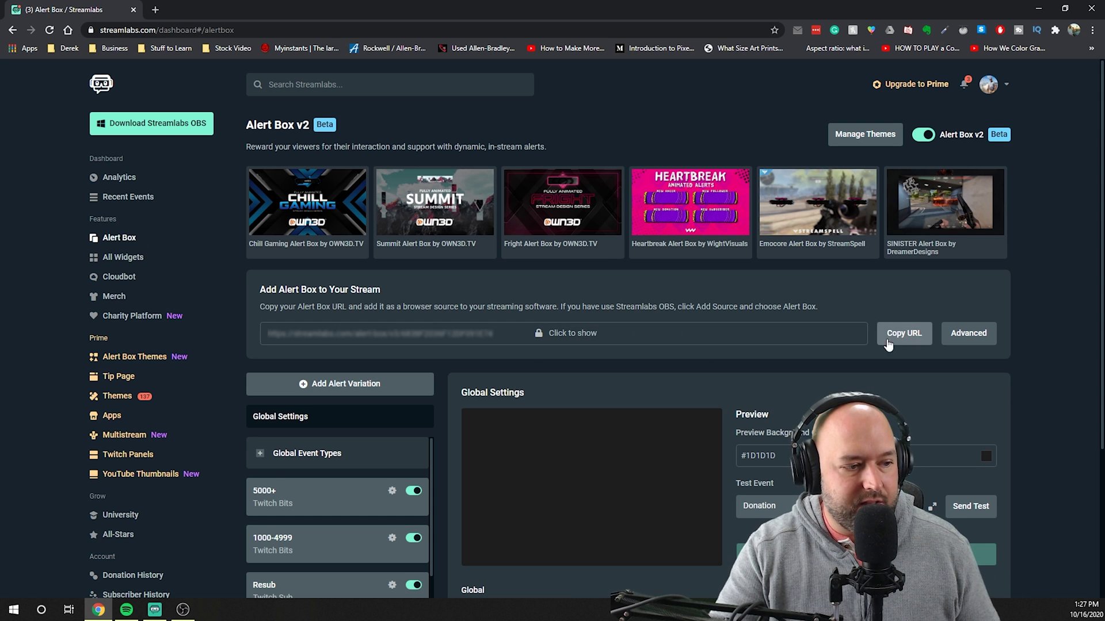
left_click(1037, 9)
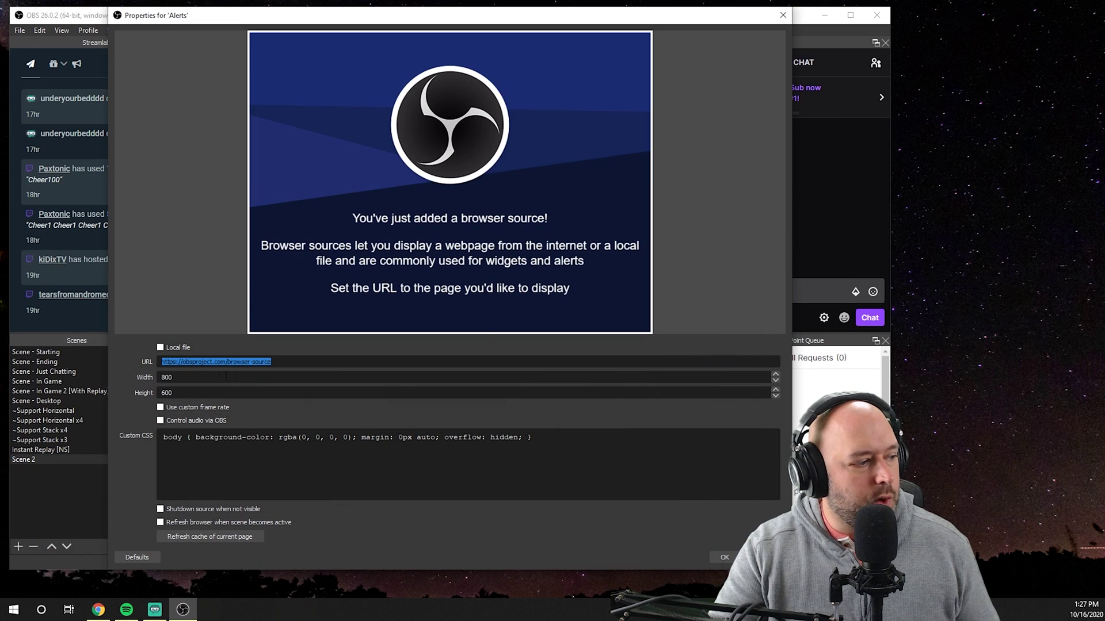
Step: Set the Alerts source to width 1920 and height 1080, then confirm its properties
key("Tab")
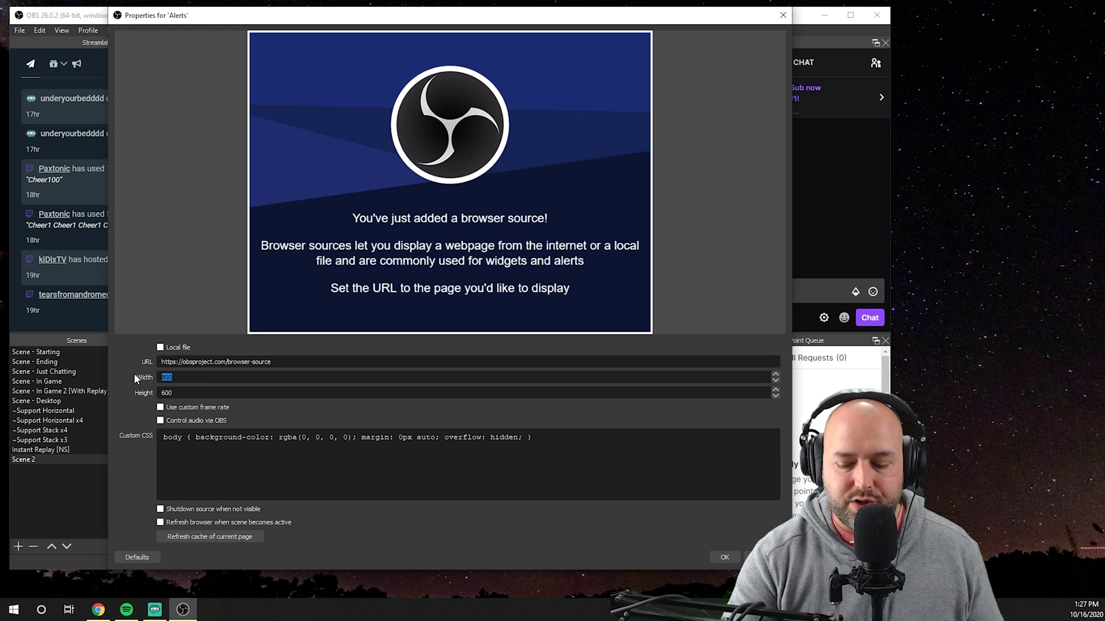
type("1920")
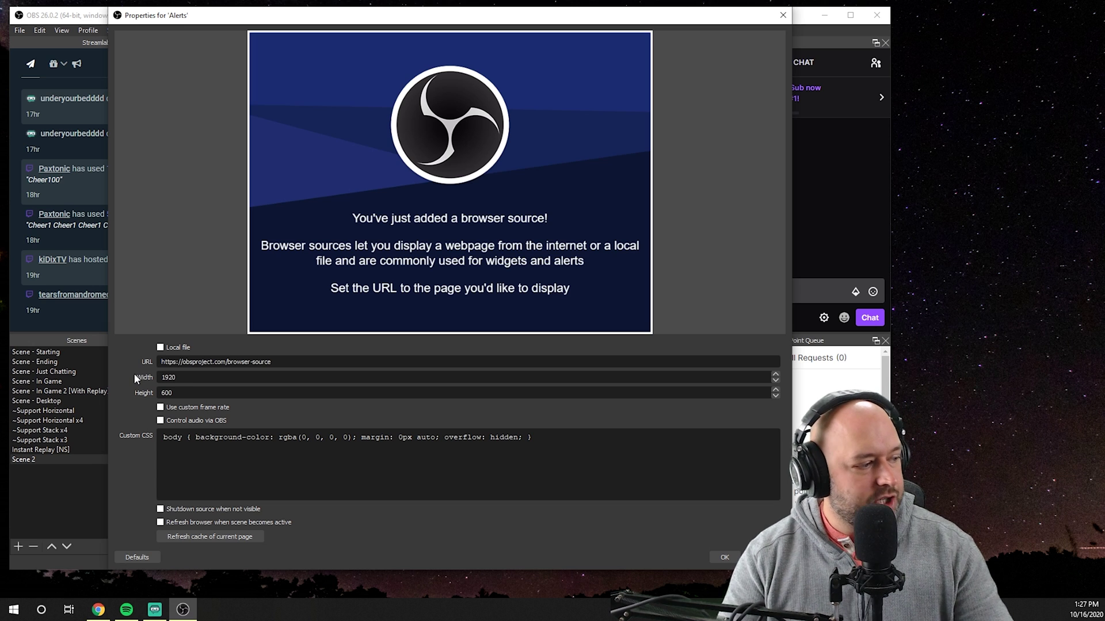
key("Tab")
type("1080")
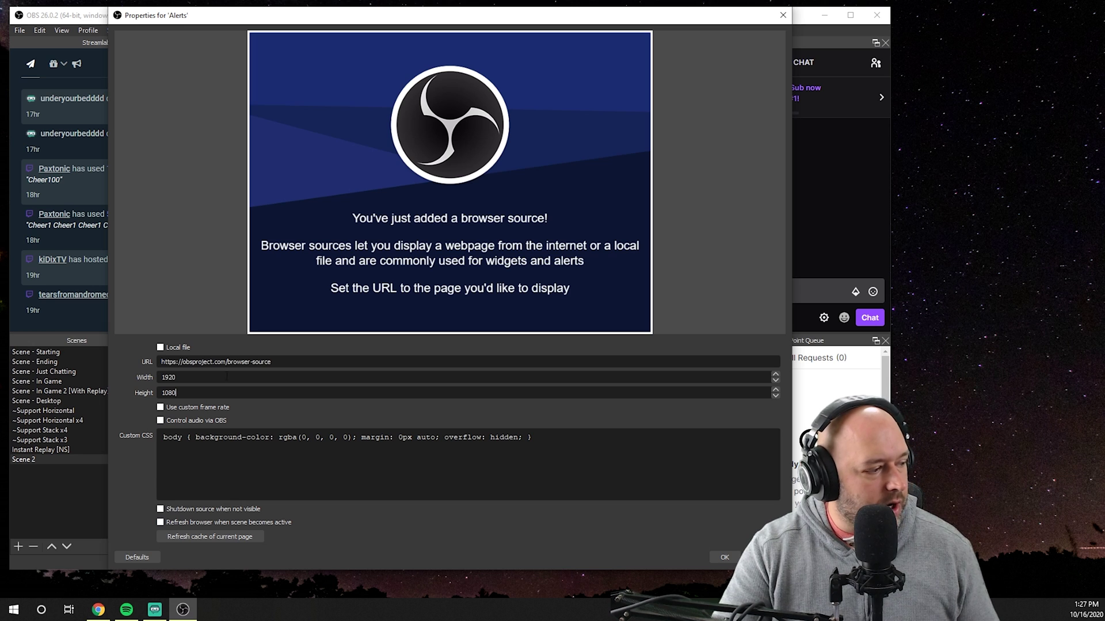
triple_click(222, 361)
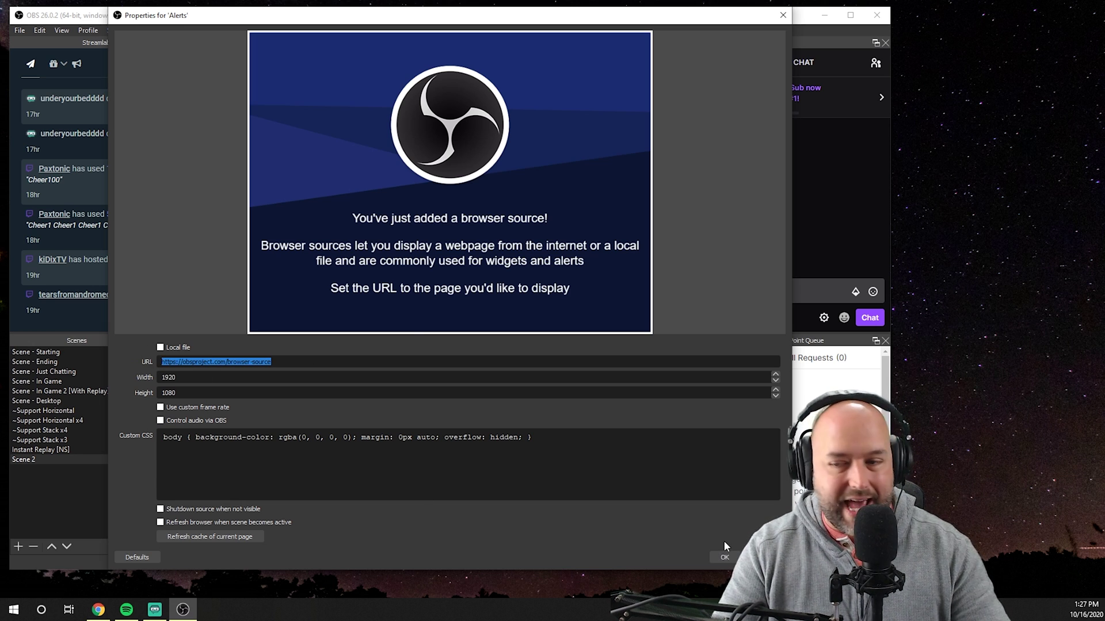
left_click(724, 557)
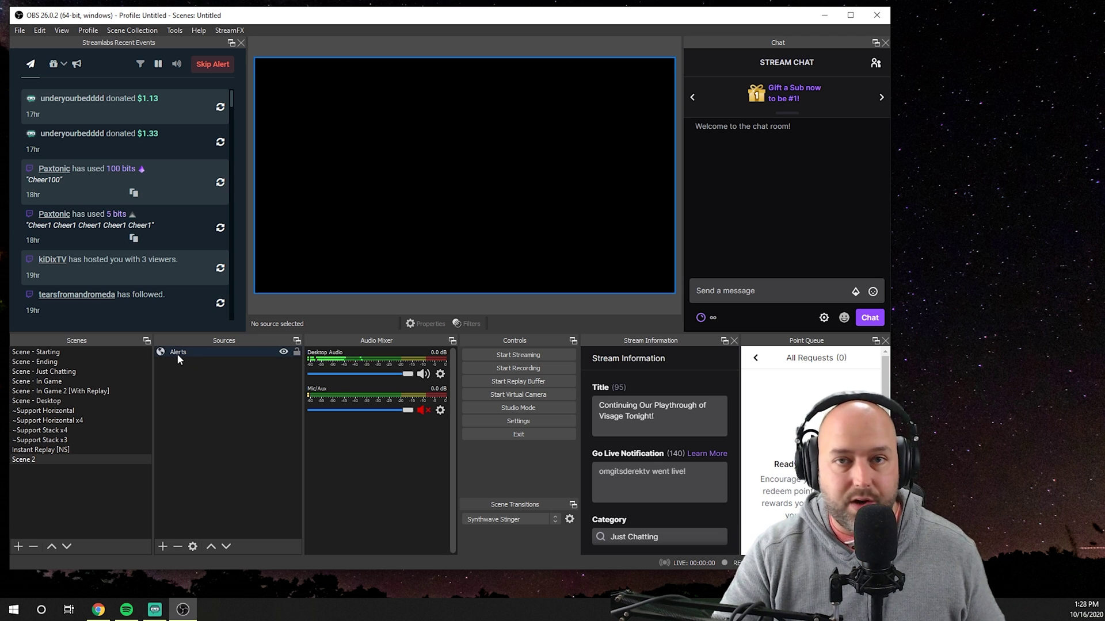
Step: Select the Alerts source in Scene 2 and bring back the Streamlabs Alert Box page
left_click_drag(177, 353, 185, 352)
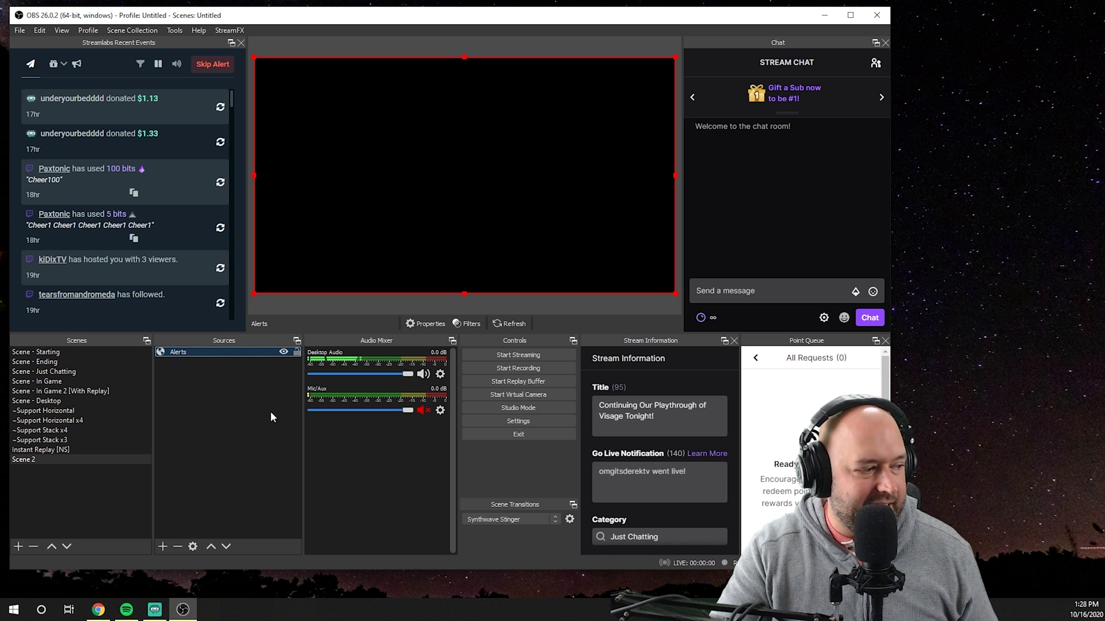
left_click(98, 611)
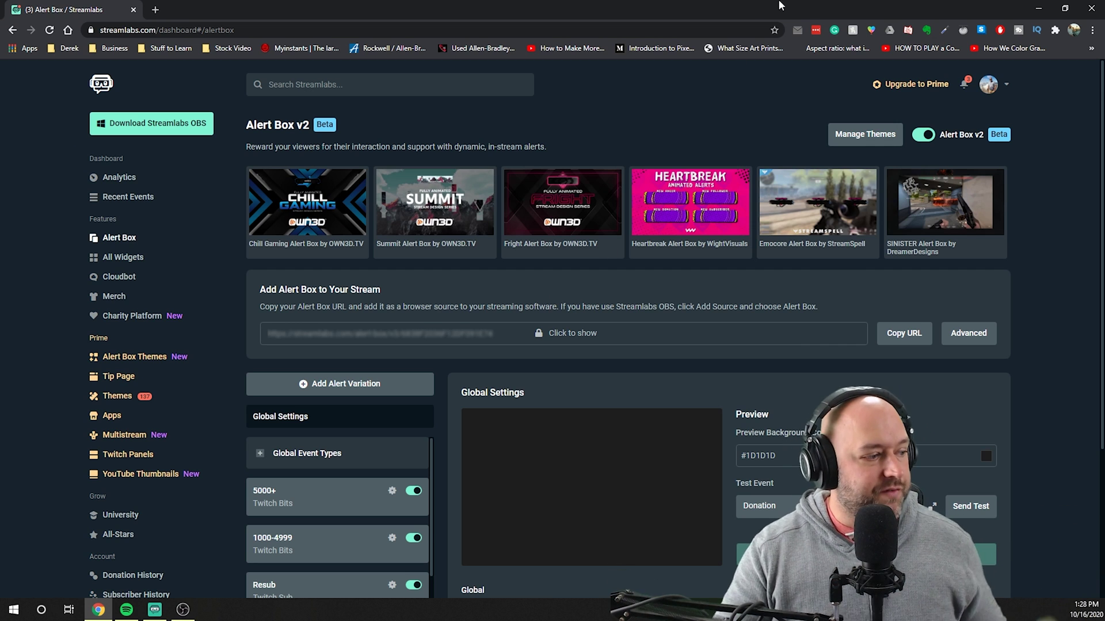
left_click(259, 454)
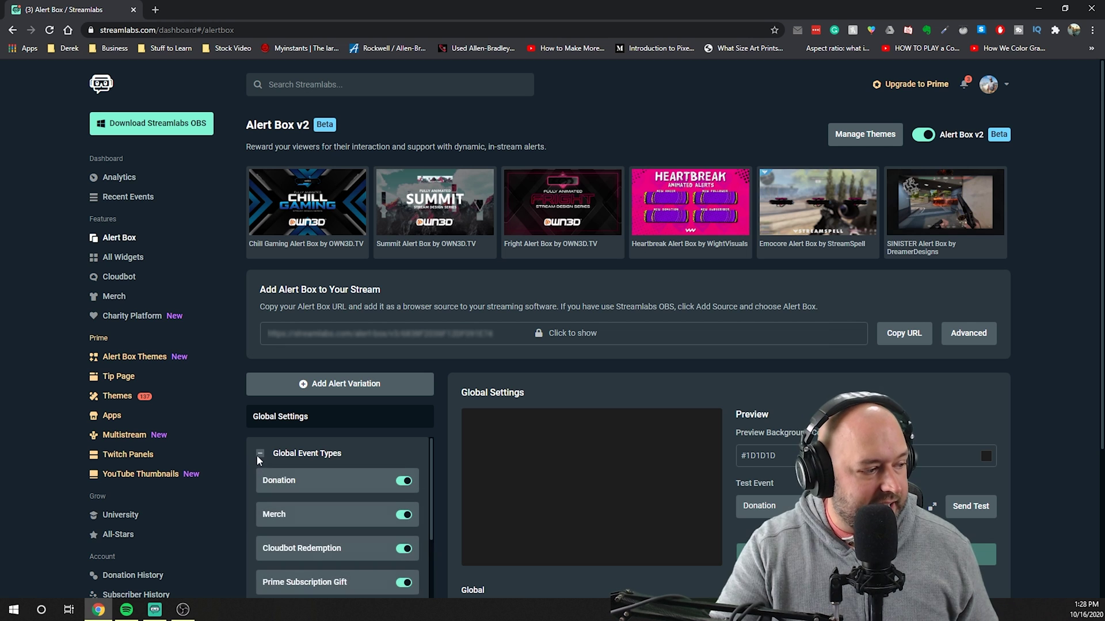
scroll(297, 444, "down", 3)
scroll(344, 496, "up", 3)
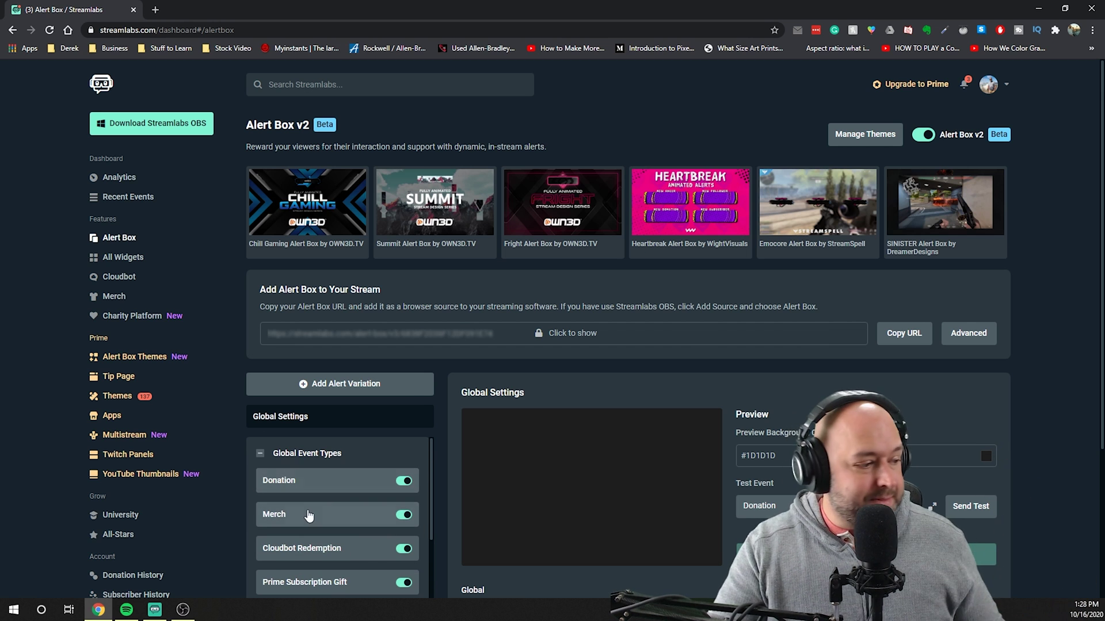
scroll(328, 506, "down", 3)
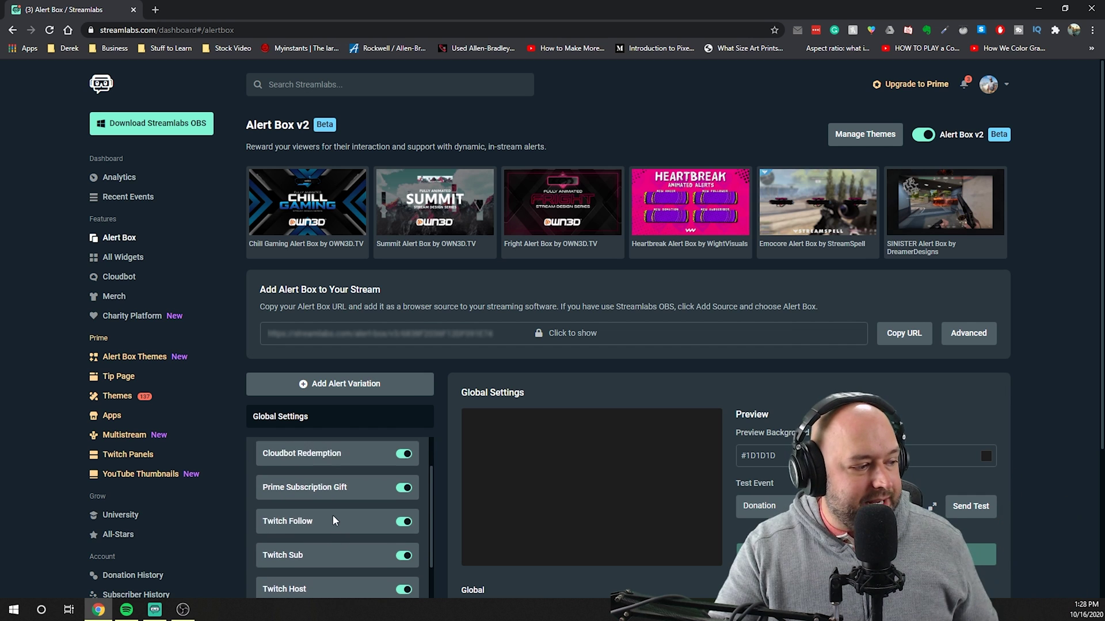
scroll(333, 516, "up", 1)
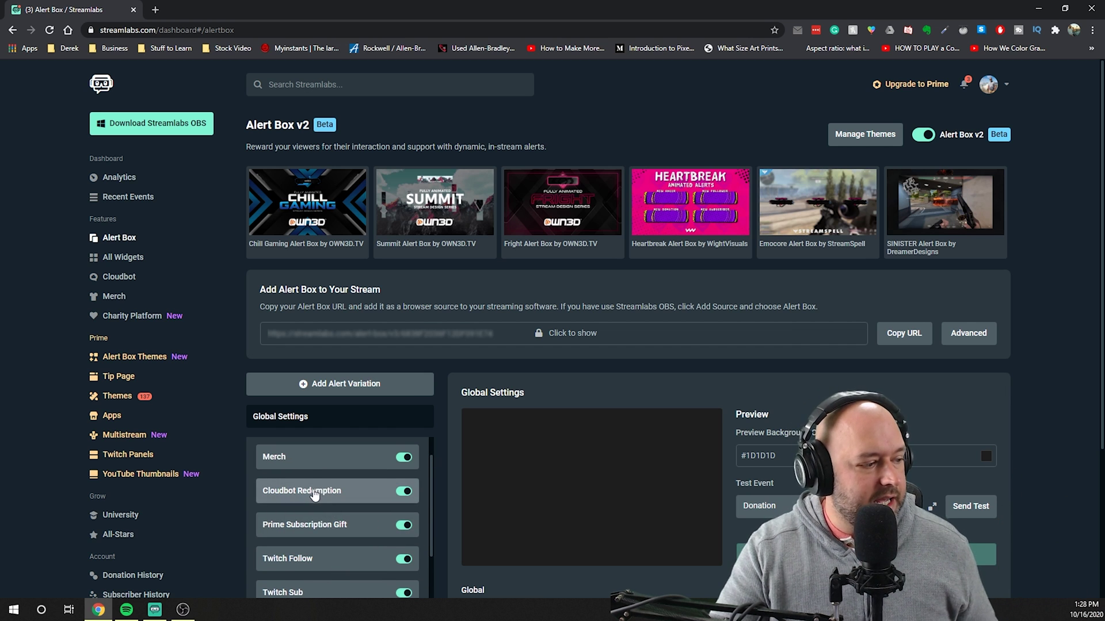
scroll(320, 525, "down", 1)
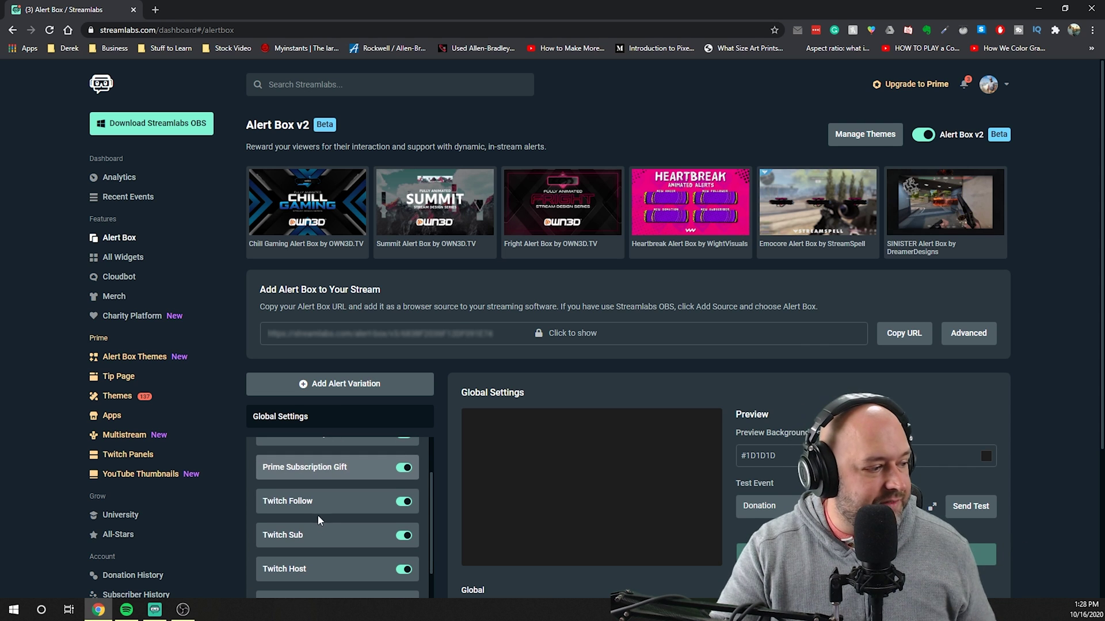
scroll(311, 516, "down", 1)
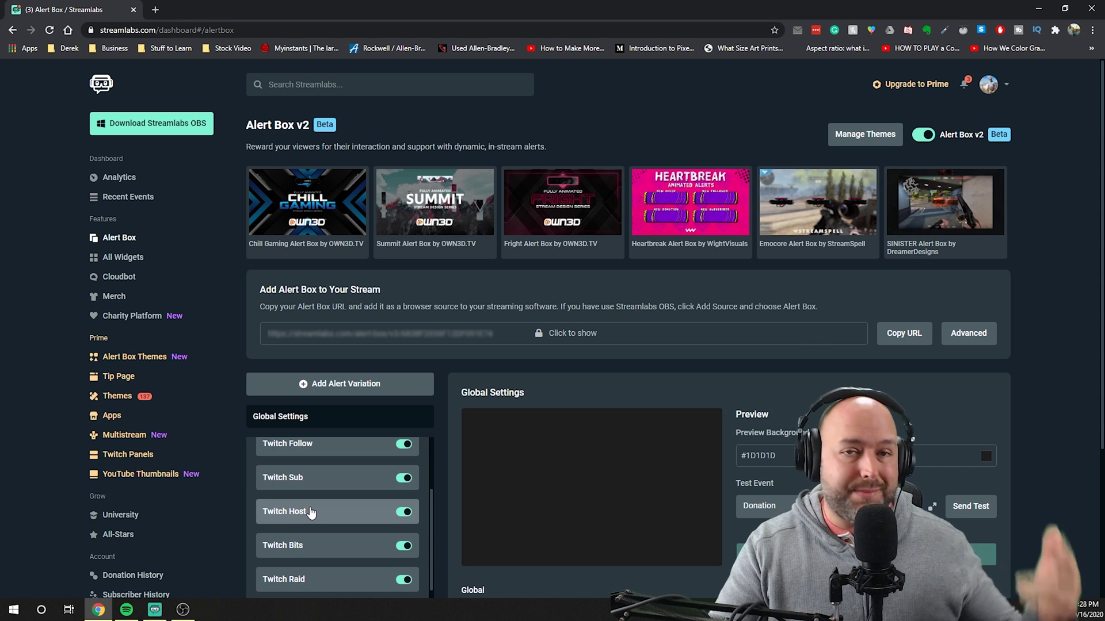
scroll(310, 512, "down", 1)
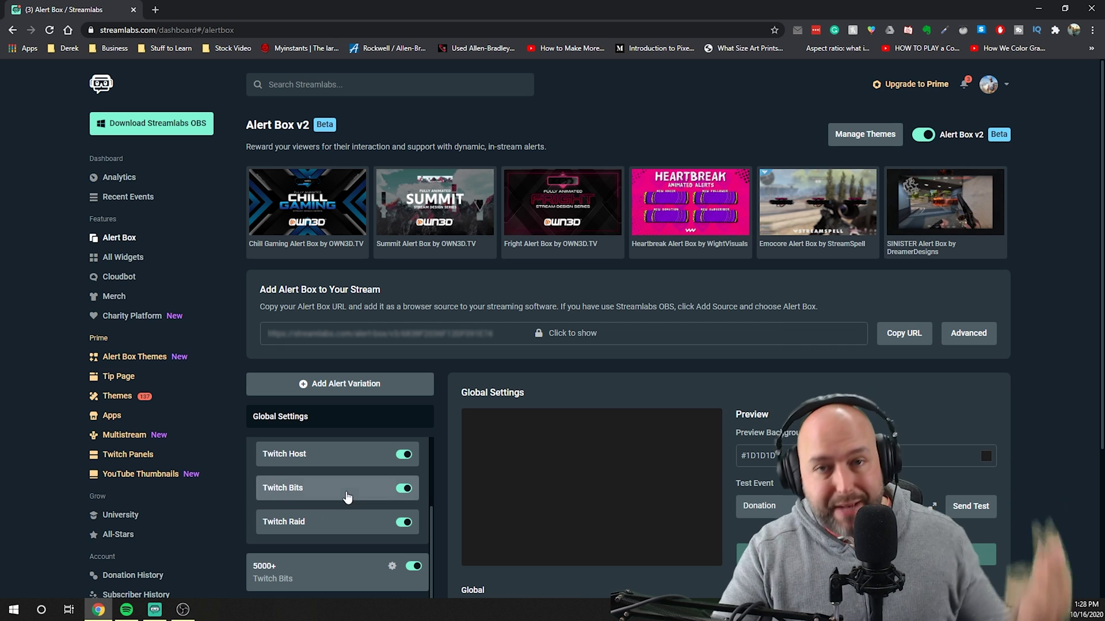
scroll(343, 487, "up", 3)
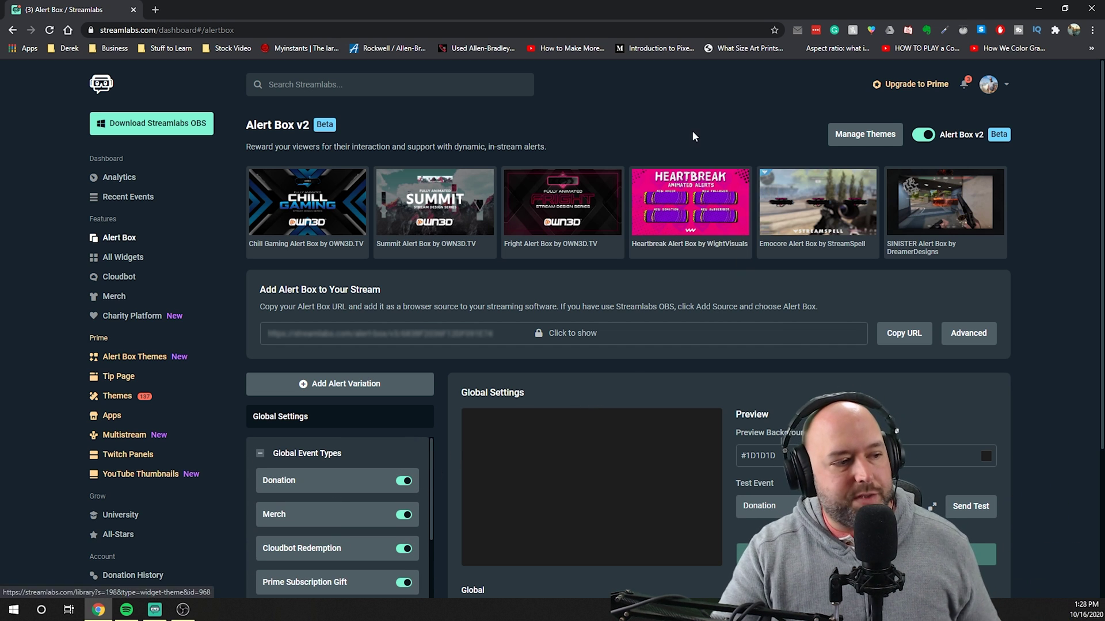
scroll(606, 302, "down", 3)
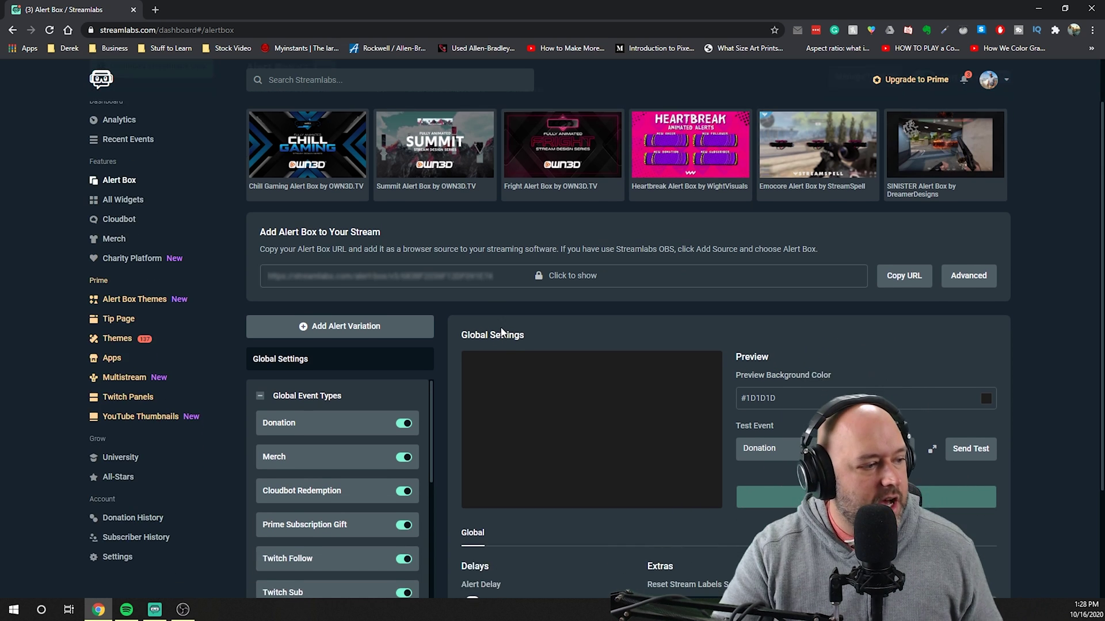
scroll(124, 222, "up", 3)
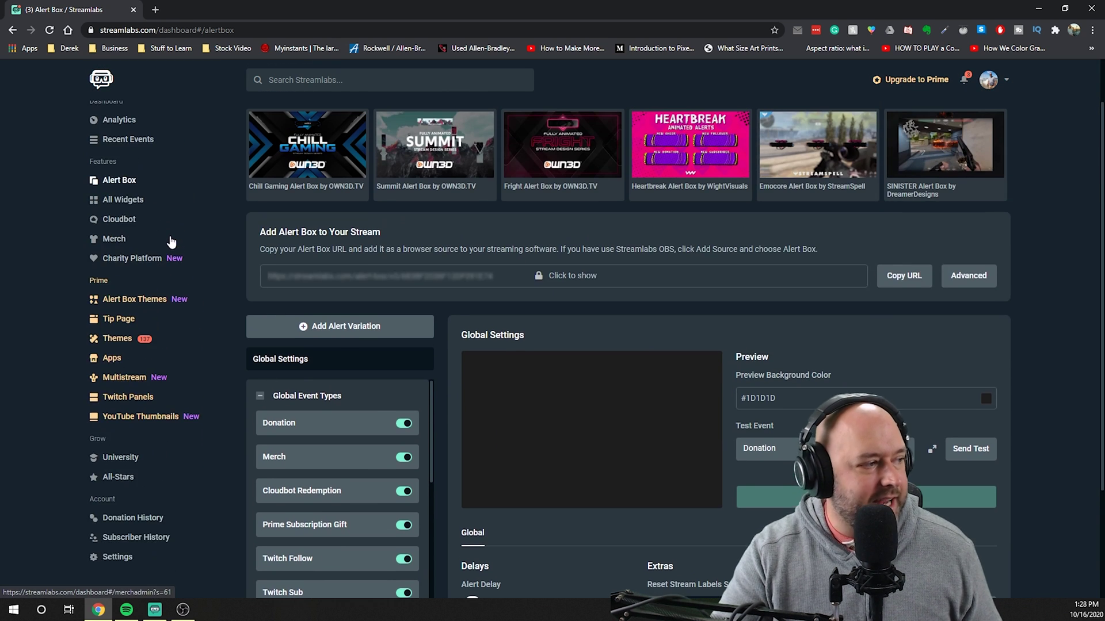
scroll(439, 340, "down", 4)
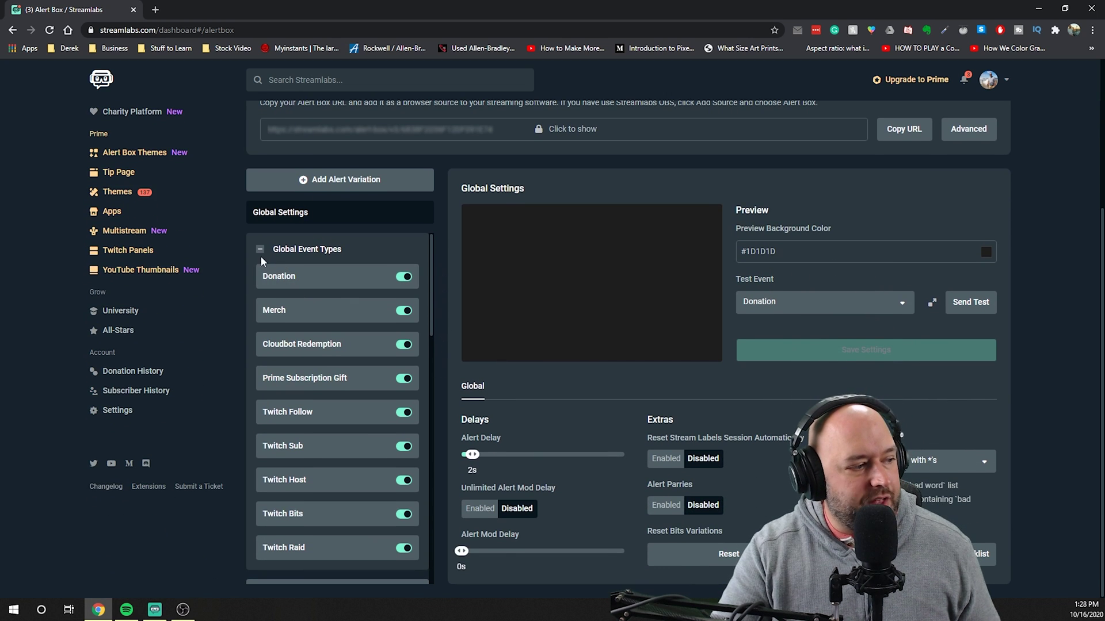
left_click(260, 250)
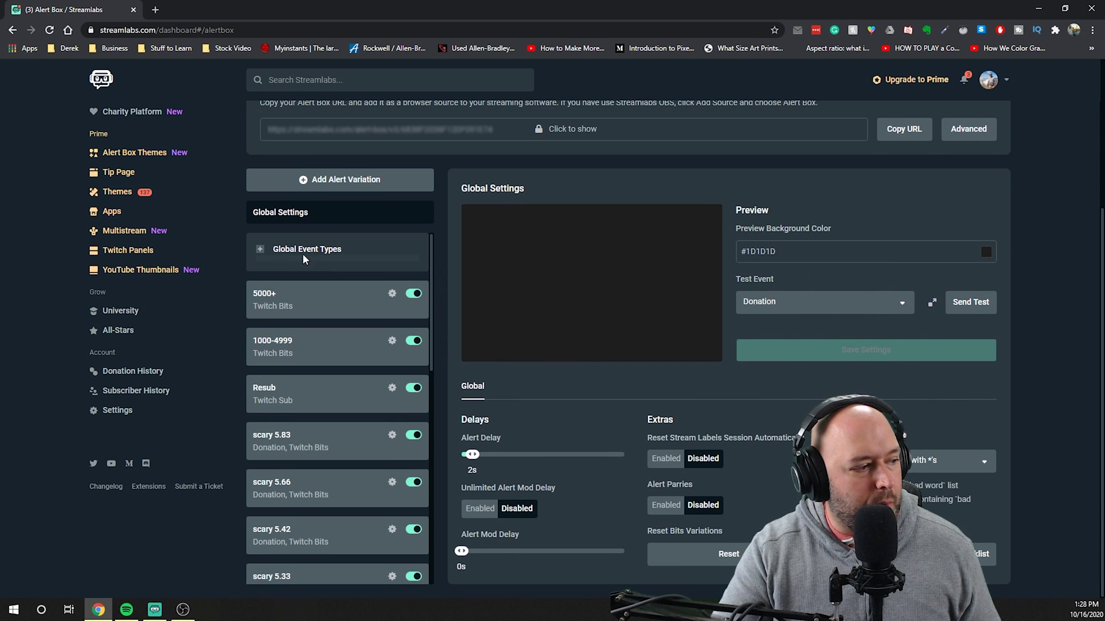
left_click(260, 250)
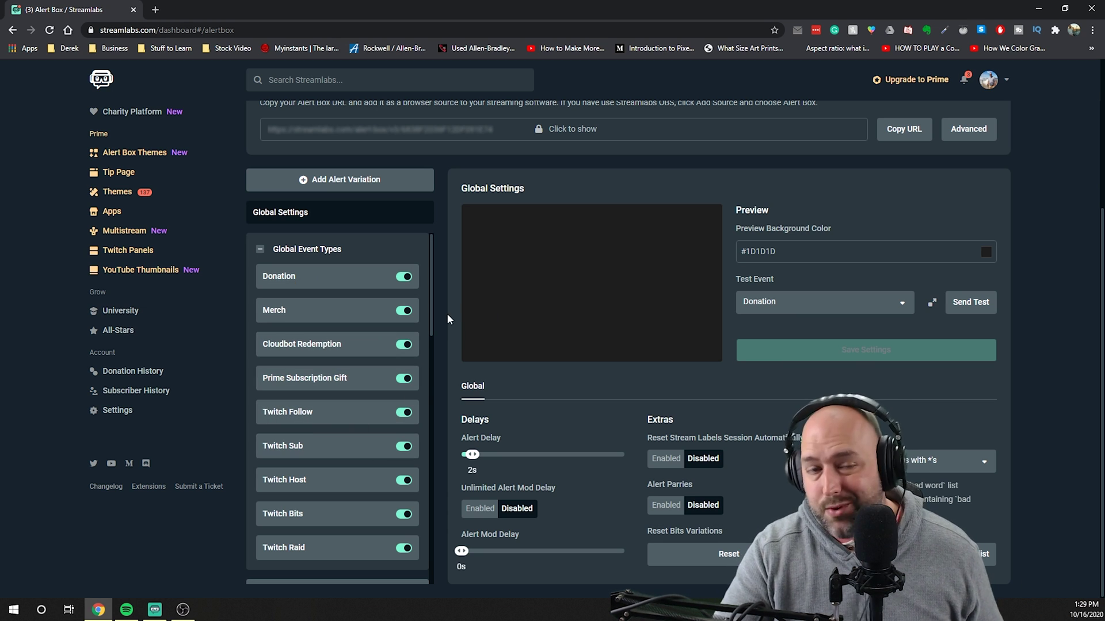
left_click(292, 281)
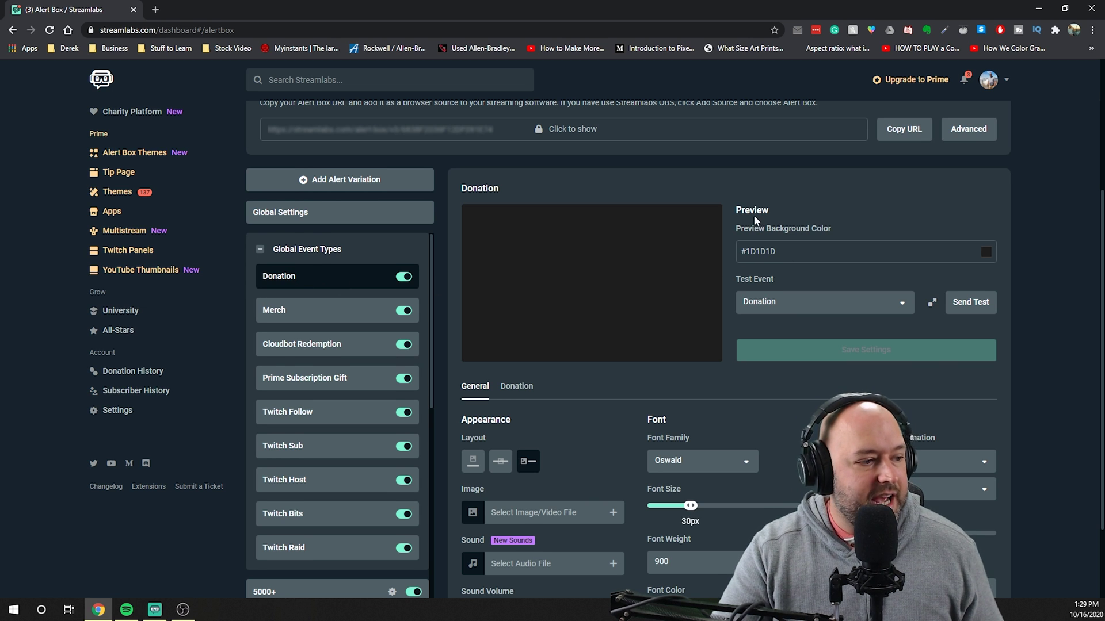
Step: Choose Donation as the test event, leaving the Donation alert's default font and animation
scroll(754, 218, "down", 1)
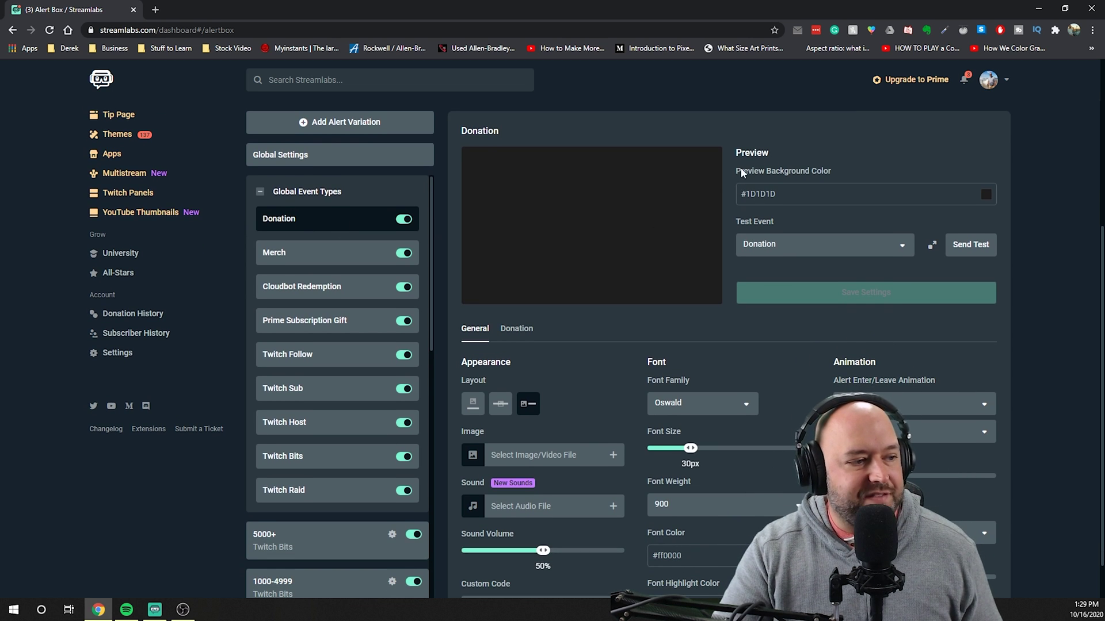
scroll(782, 232, "down", 1)
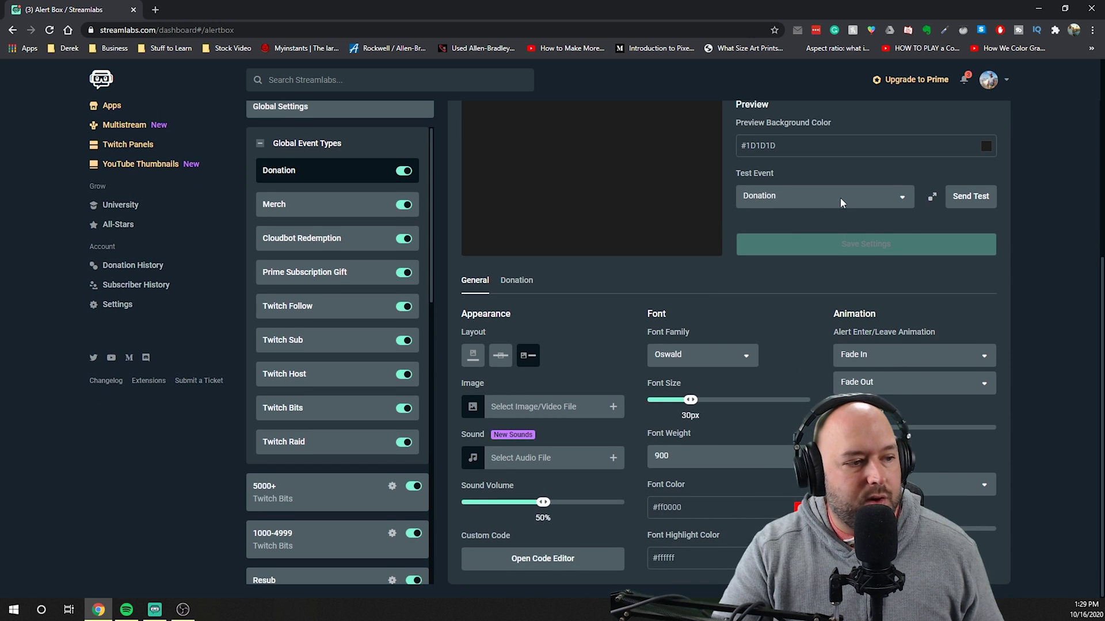
left_click(869, 197)
left_click(779, 220)
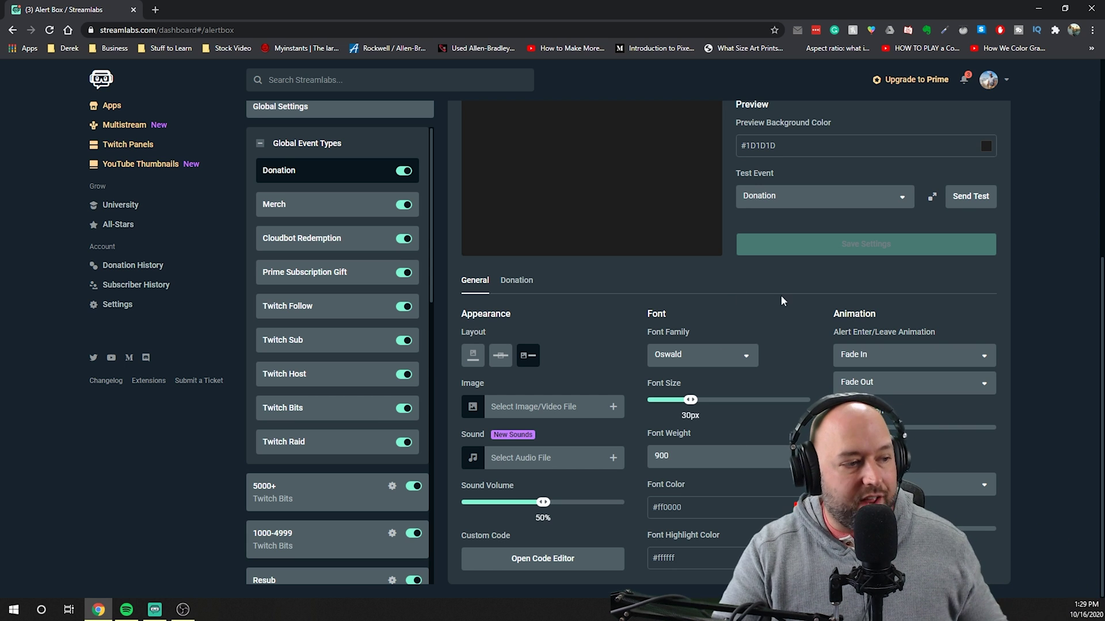
scroll(781, 296, "up", 5)
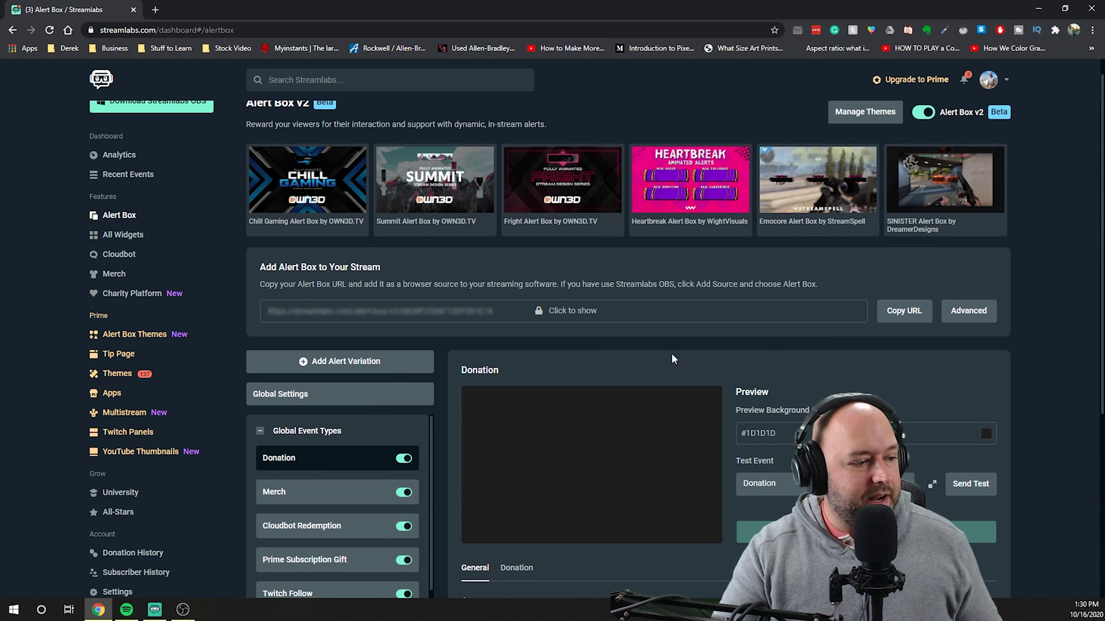
scroll(672, 353, "down", 1)
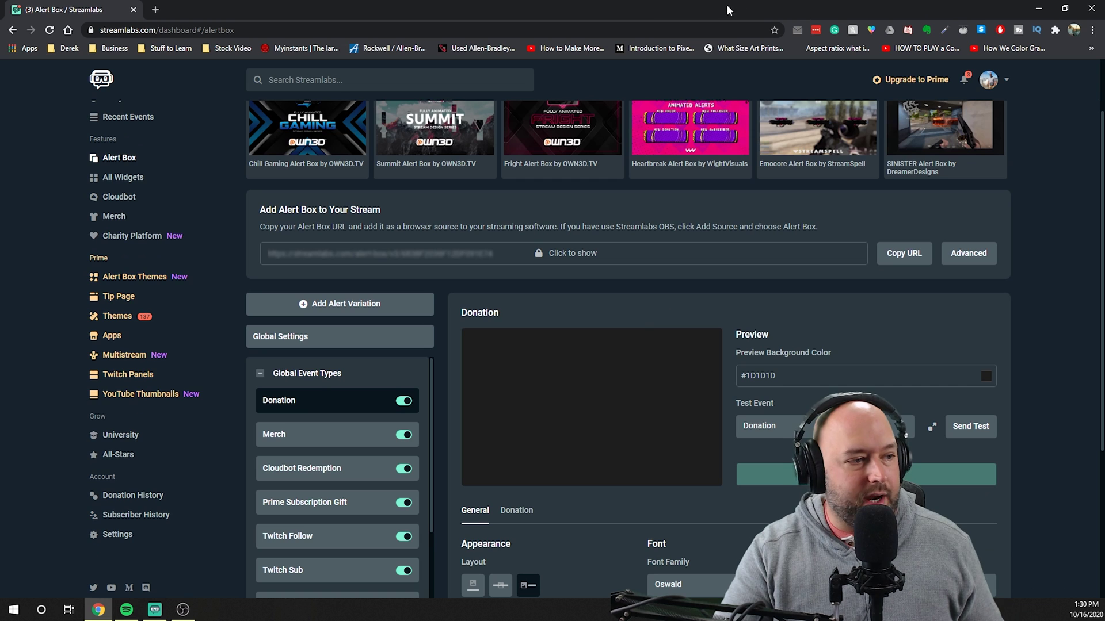
left_click(1039, 9)
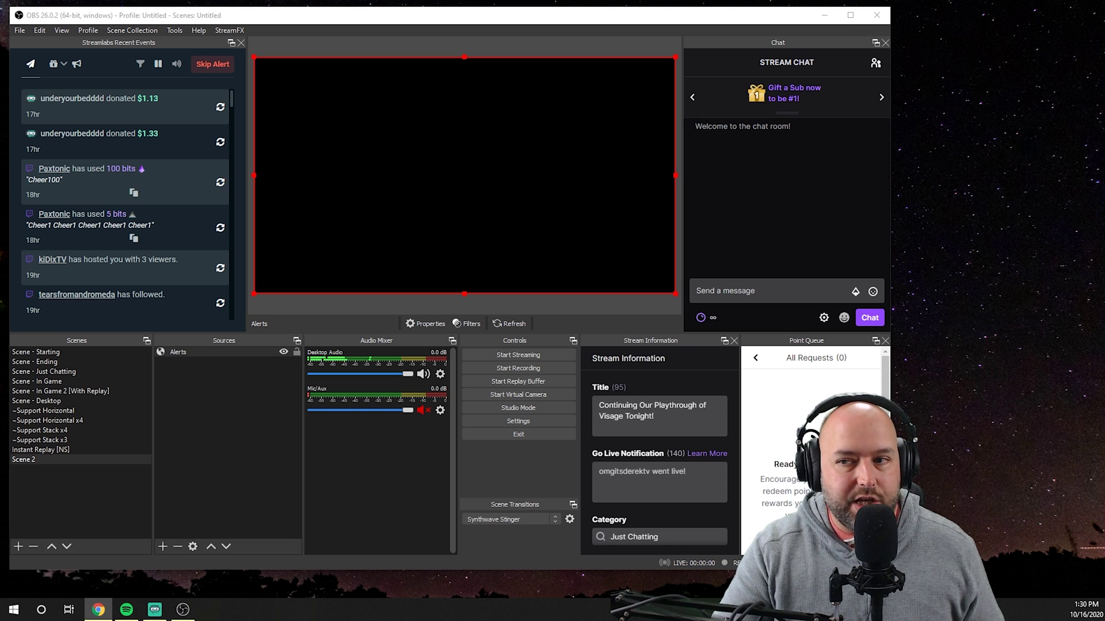
key("alt+Tab")
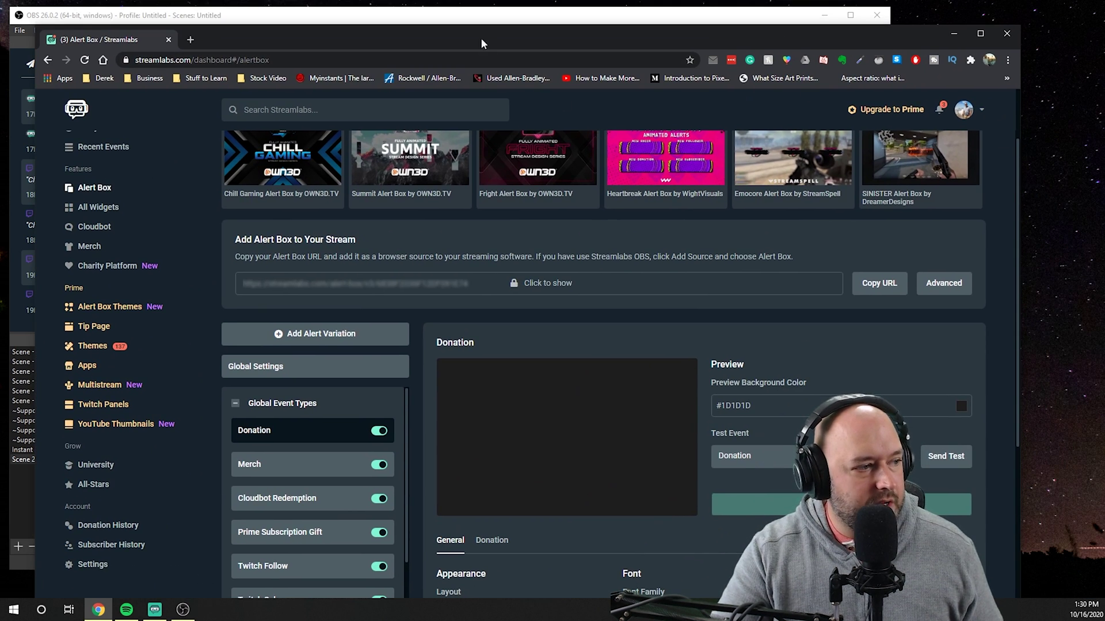
key("super+Down")
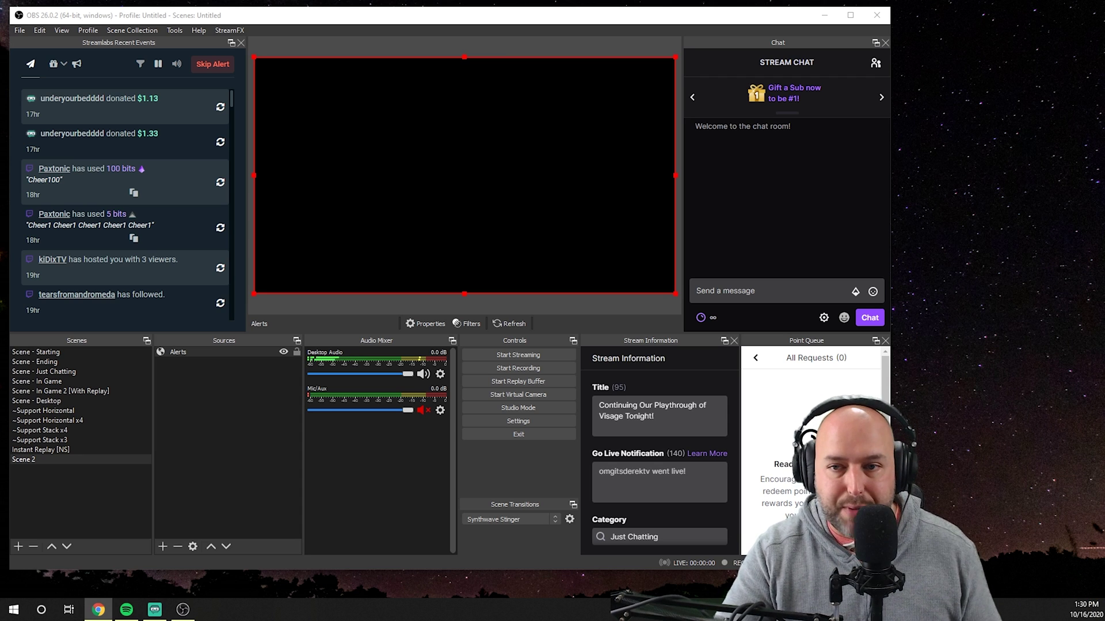
key("alt+Tab")
double_click(592, 61)
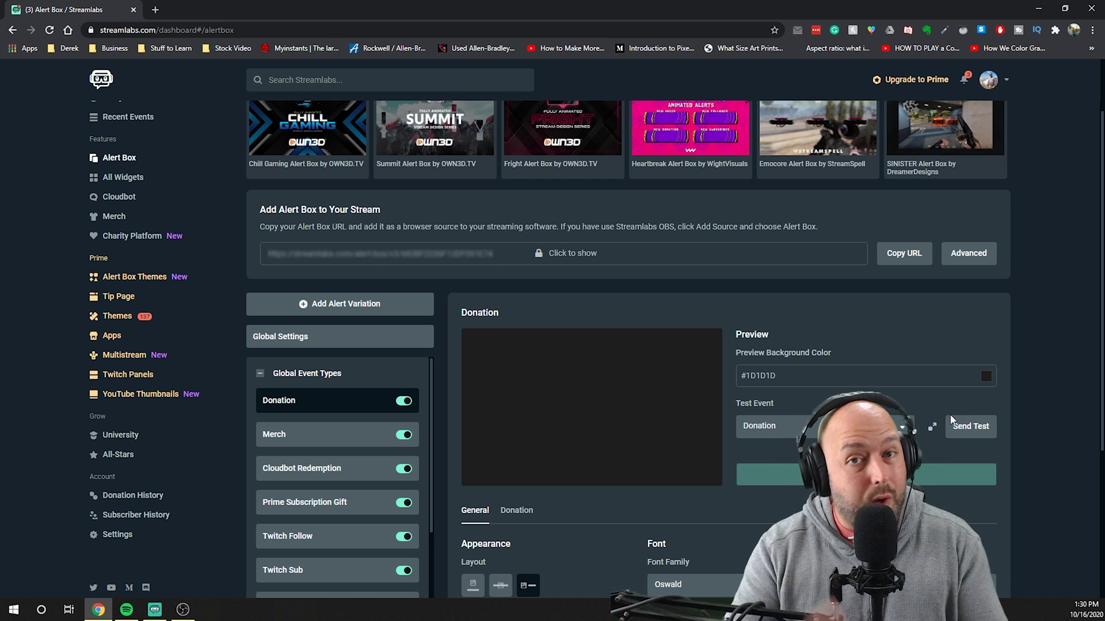
Step: Open the Twitch Follow alert settings, watch its test alert in OBS, then maximize Chrome again
scroll(840, 322, "down", 2)
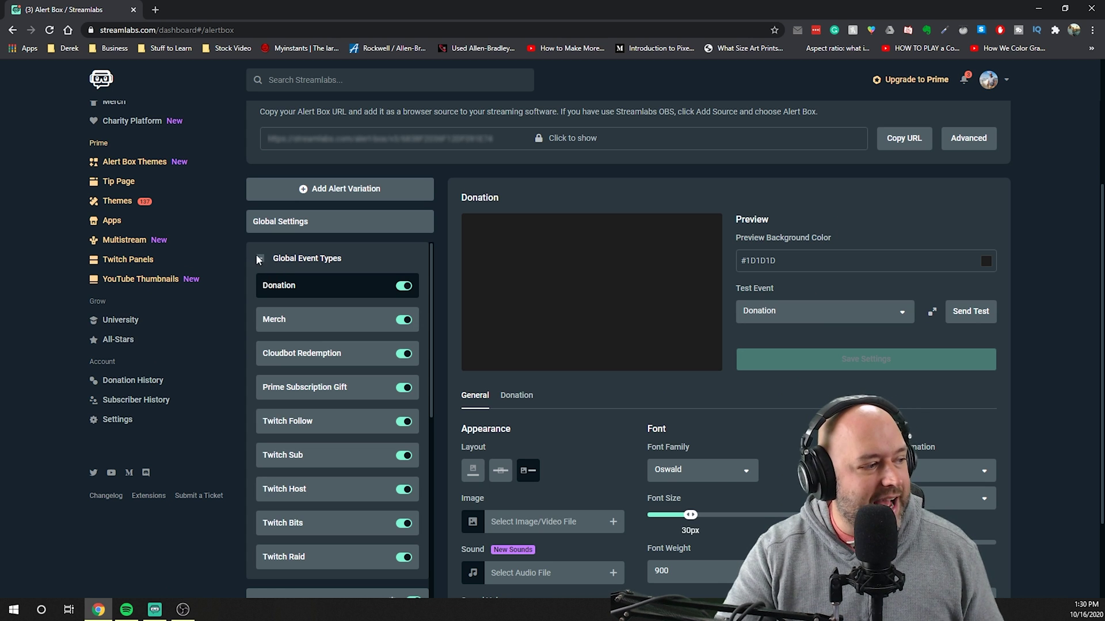
scroll(285, 302, "down", 1)
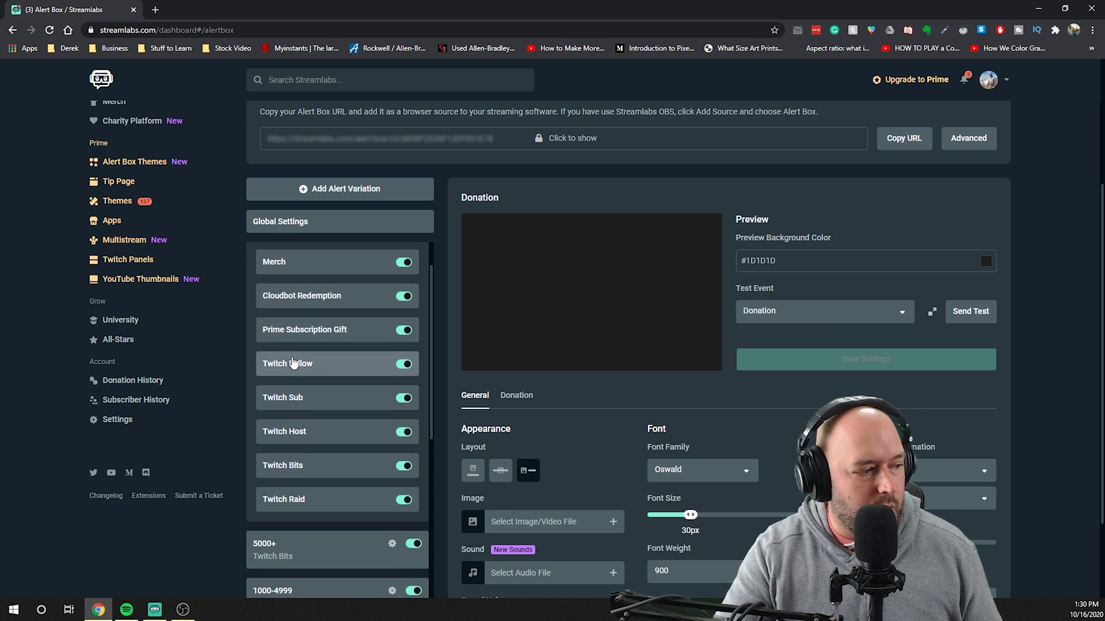
left_click(336, 363)
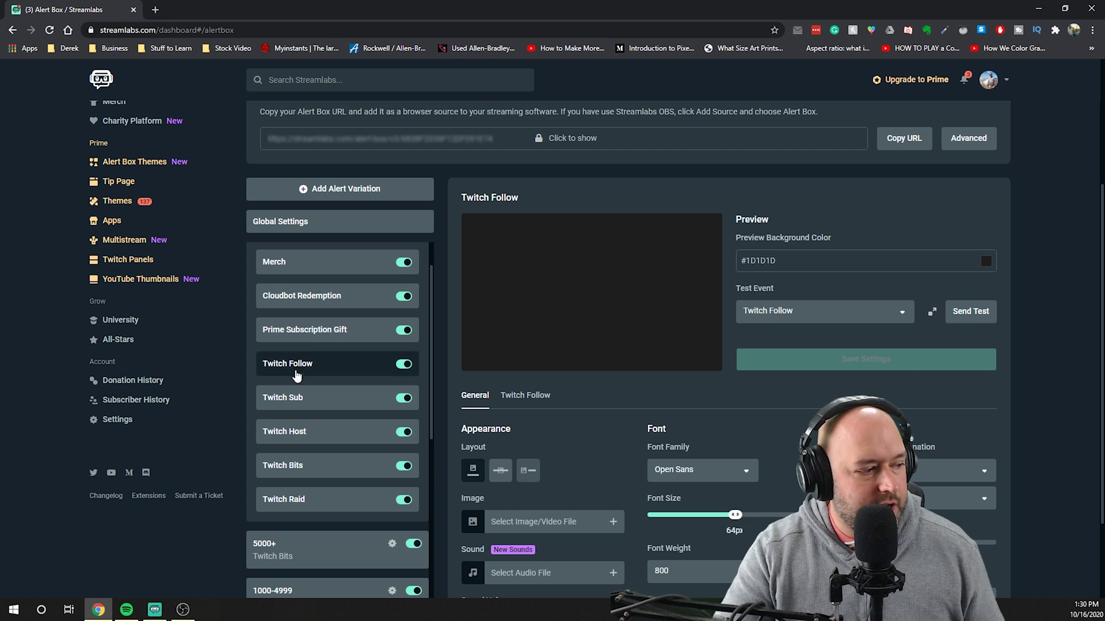
left_click(325, 400)
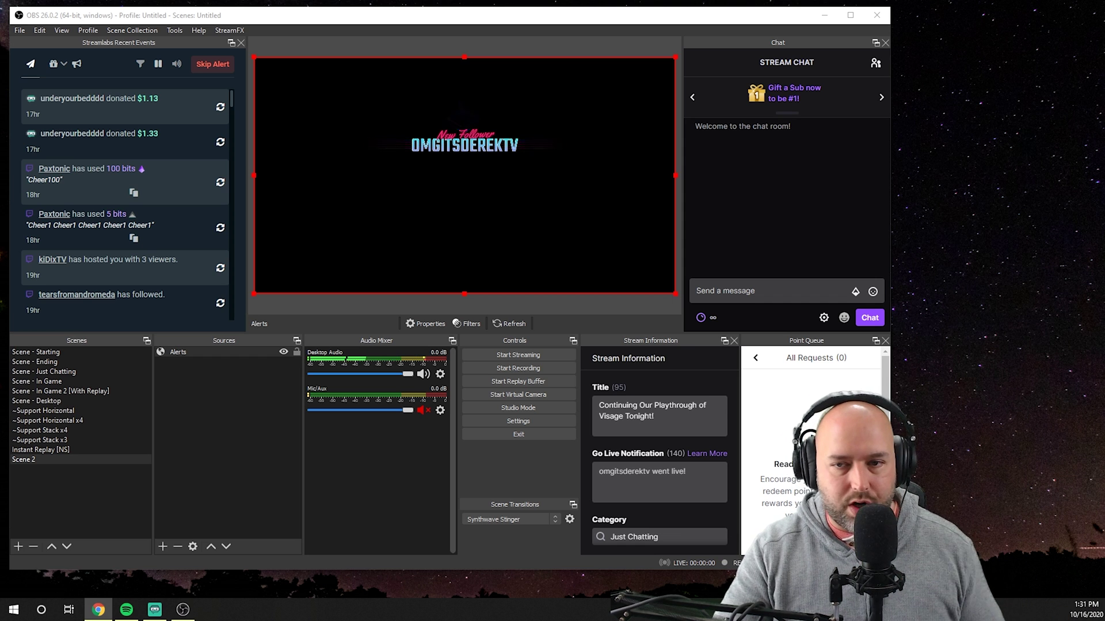
key("alt+Tab")
key("super+Up")
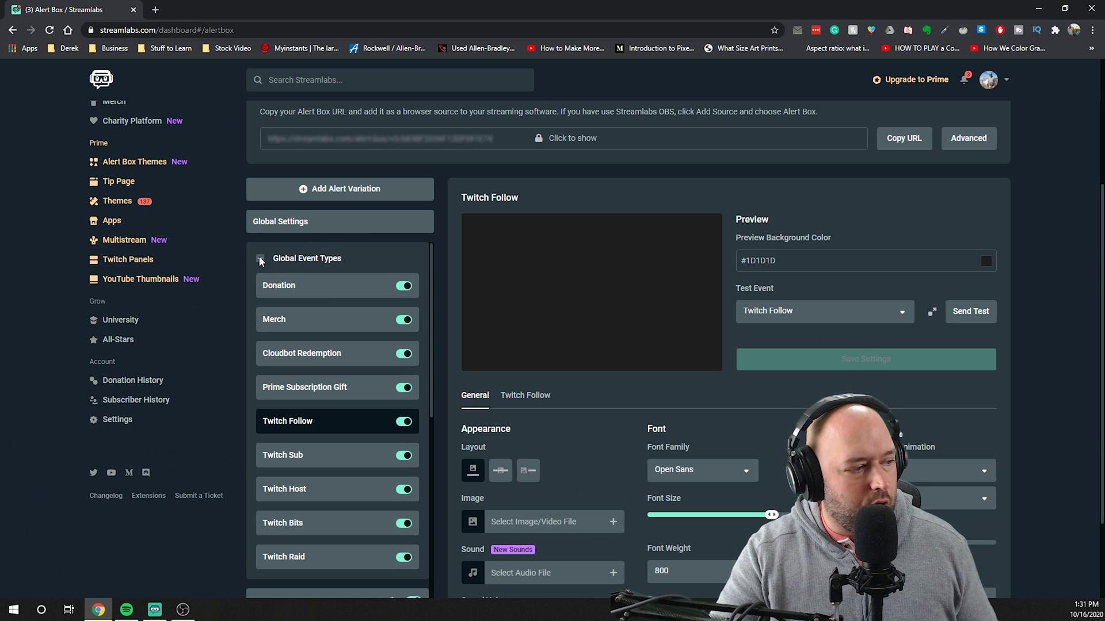
left_click(259, 258)
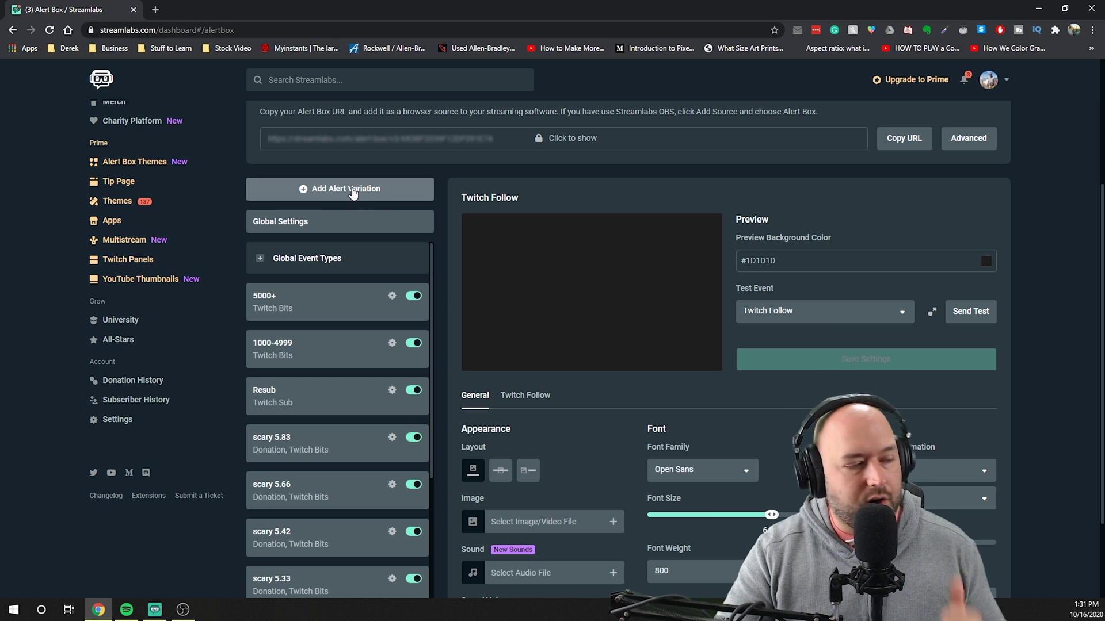
Step: Collapse the event types, start a new alert variation, then discard it
left_click(259, 260)
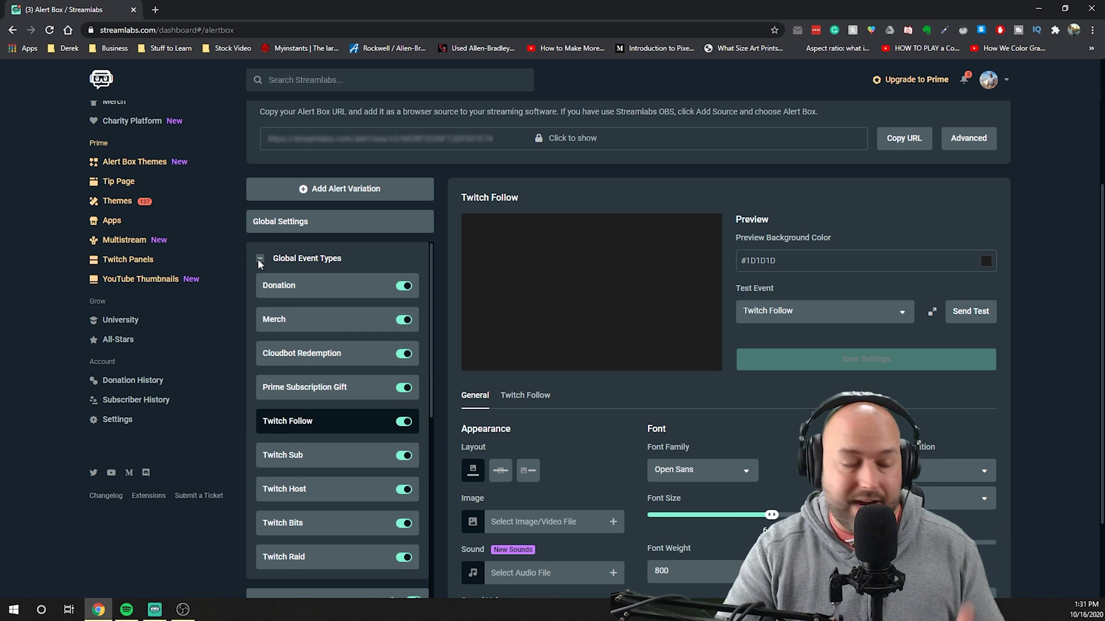
left_click(258, 259)
scroll(308, 358, "down", 1)
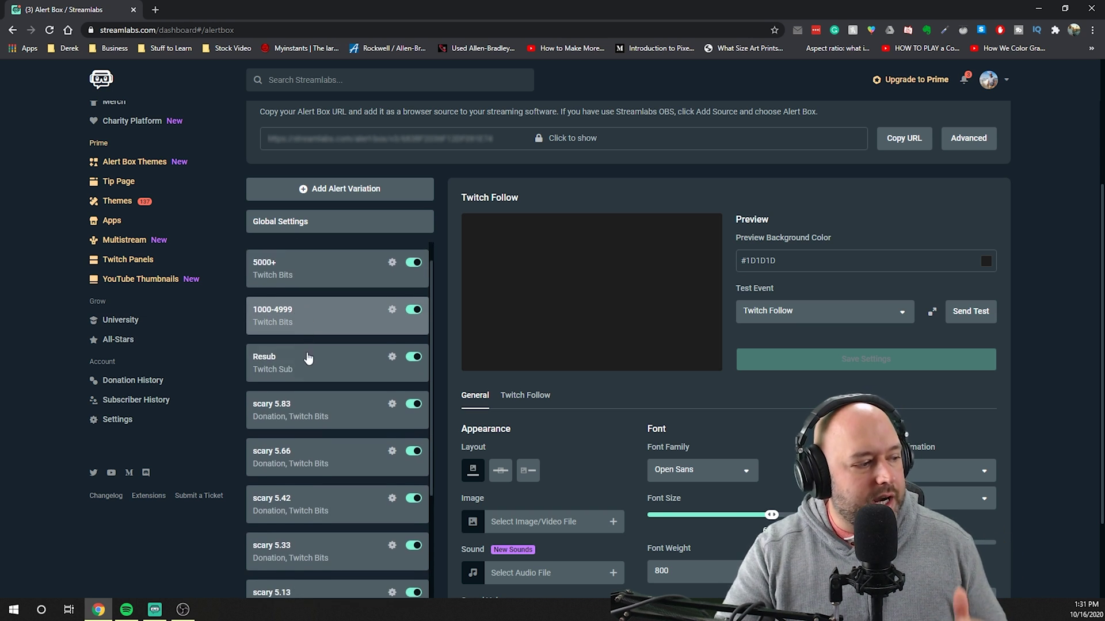
scroll(308, 357, "down", 5)
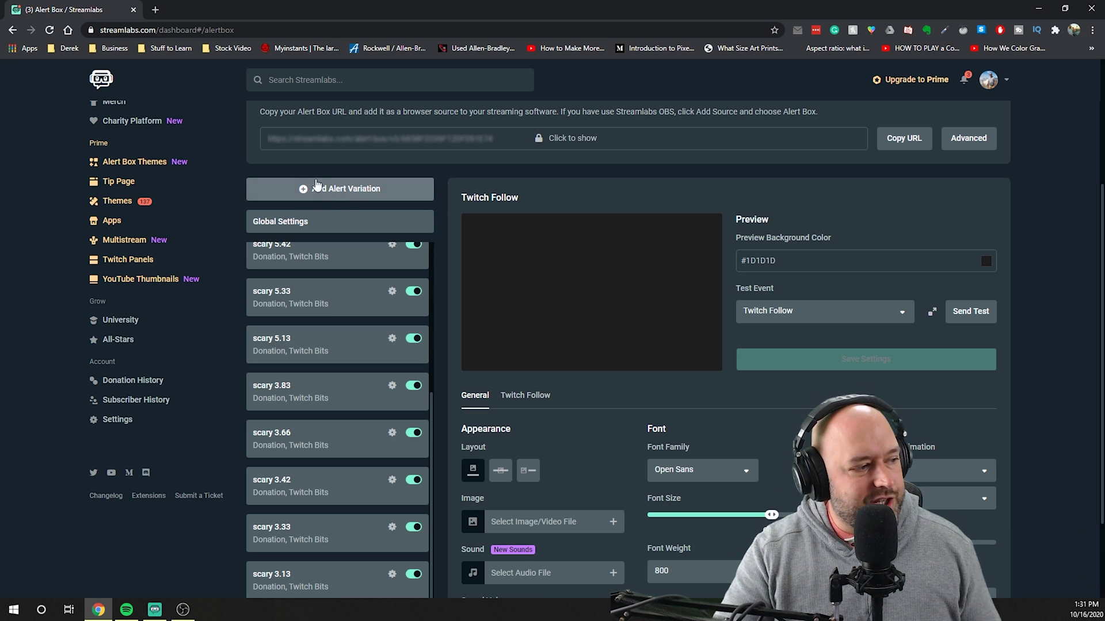
left_click(343, 194)
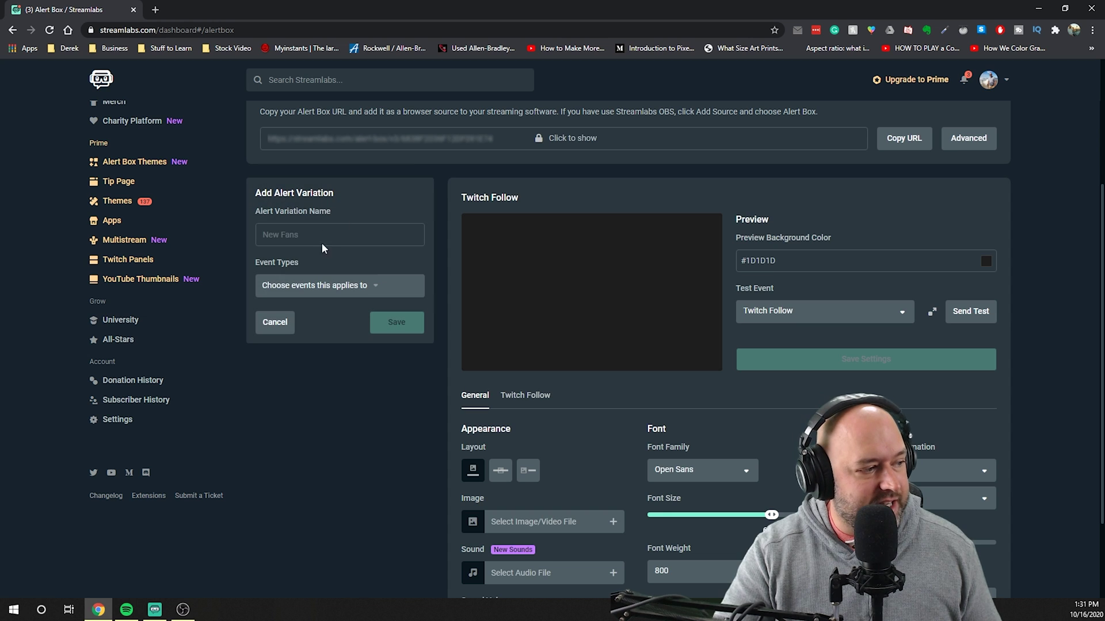
left_click(274, 321)
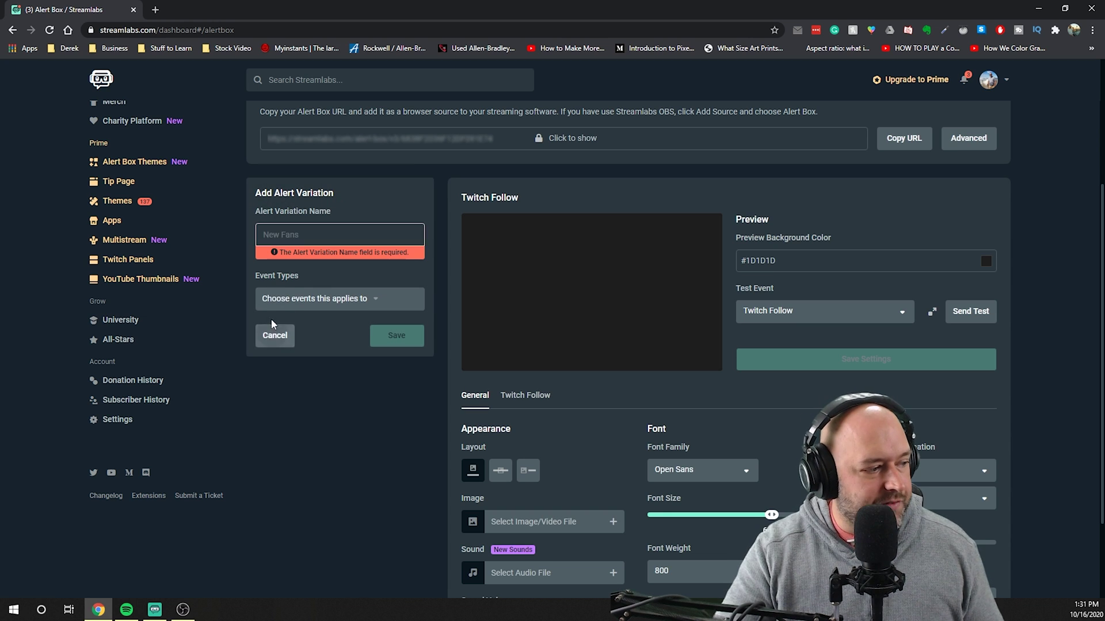
left_click(274, 339)
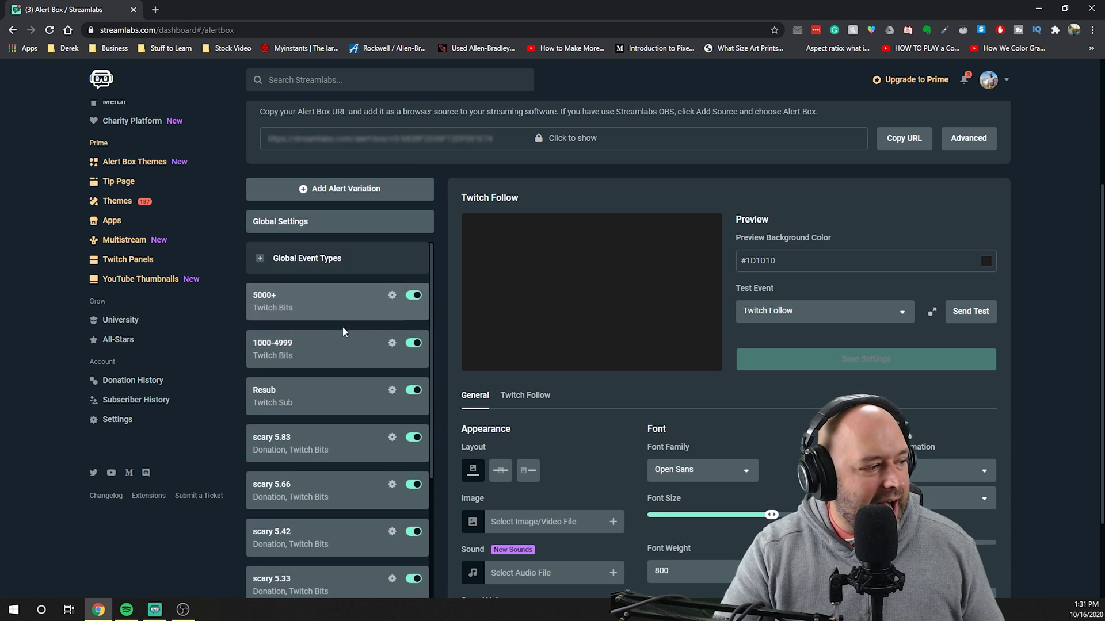
Step: Scroll through the existing variations and begin adding a new alert variation
scroll(343, 326, "down", 4)
scroll(306, 397, "down", 2)
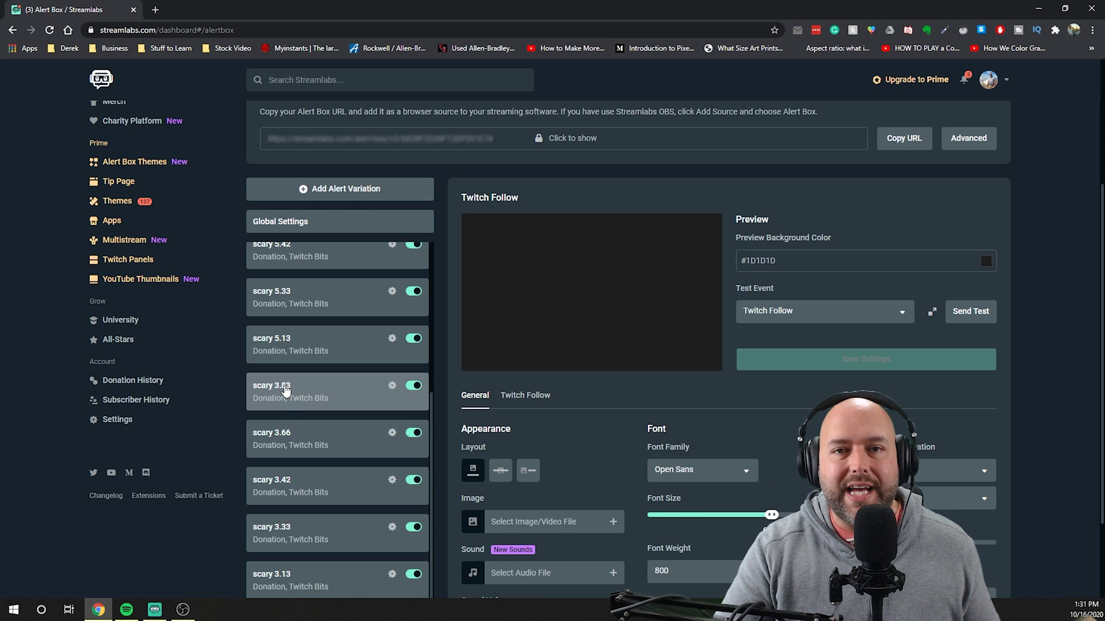
scroll(313, 345, "up", 6)
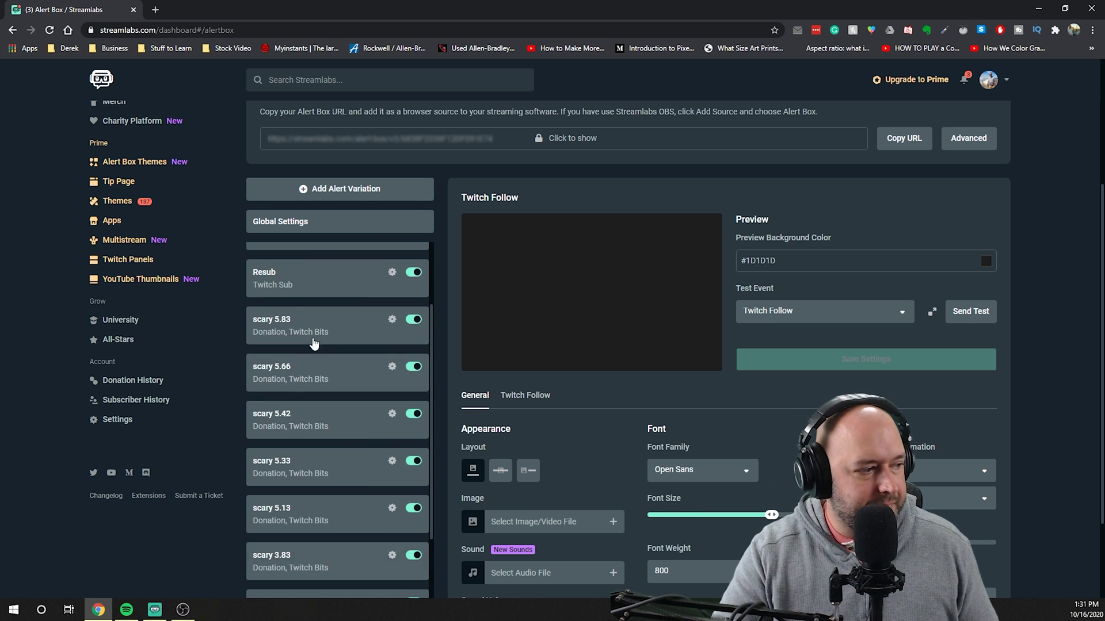
left_click(316, 185)
Step: Name the variation 'test 123' and set its event types to Donation and Twitch Bits
left_click(300, 235)
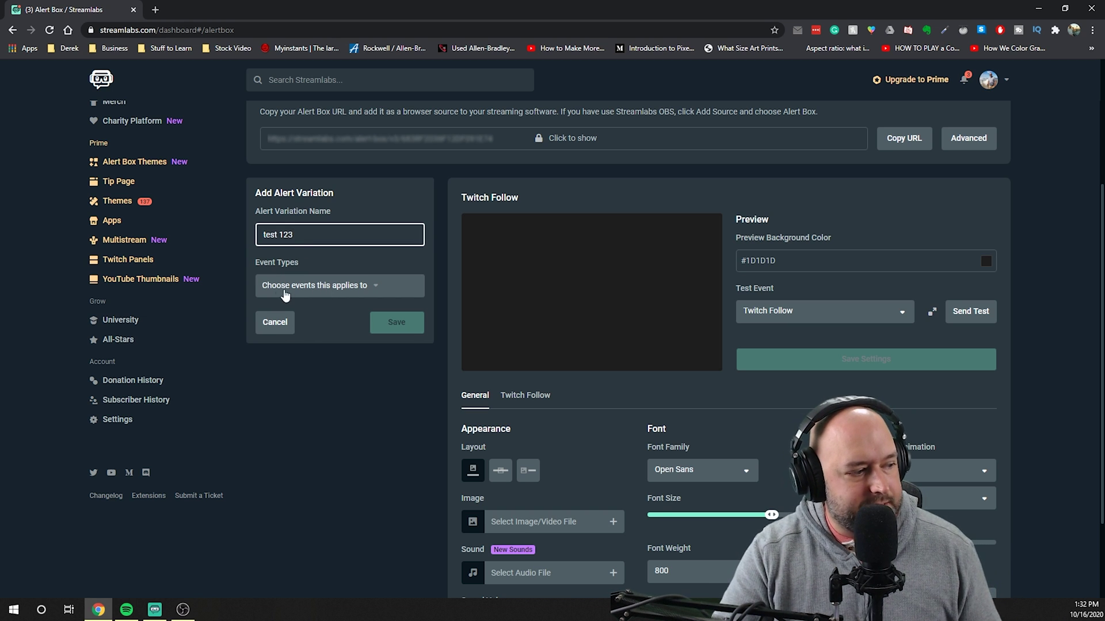
left_click(384, 292)
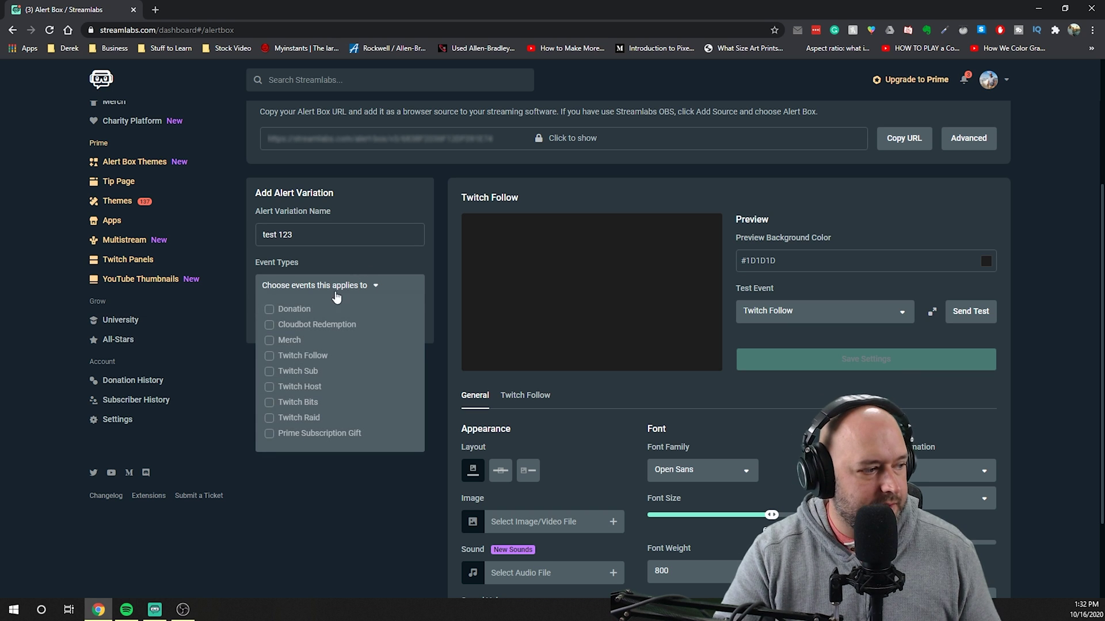
left_click(269, 309)
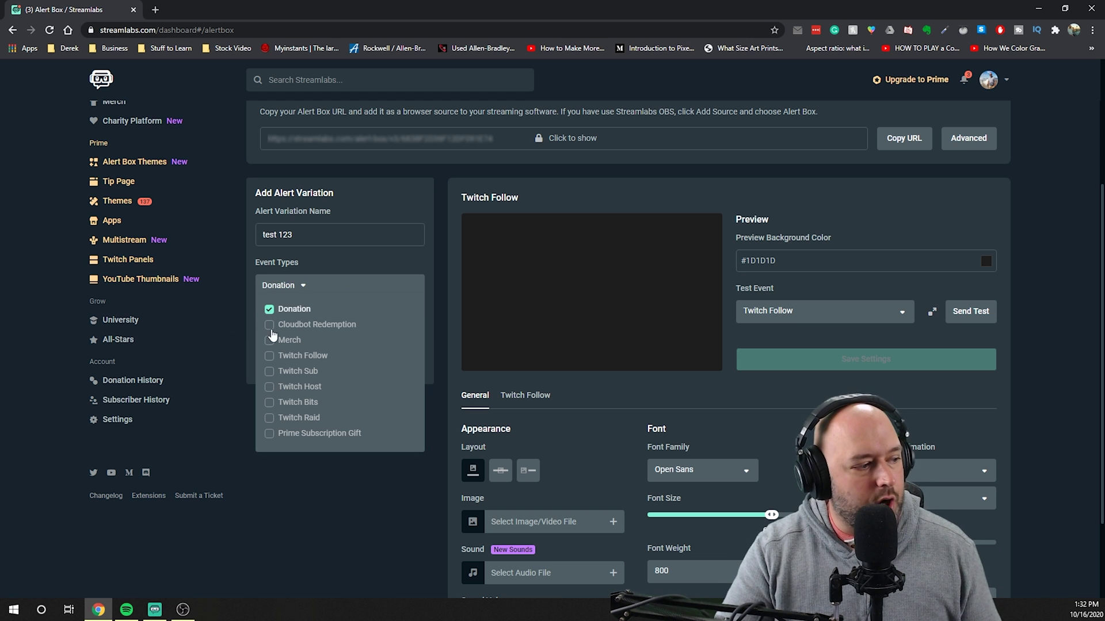
left_click(269, 403)
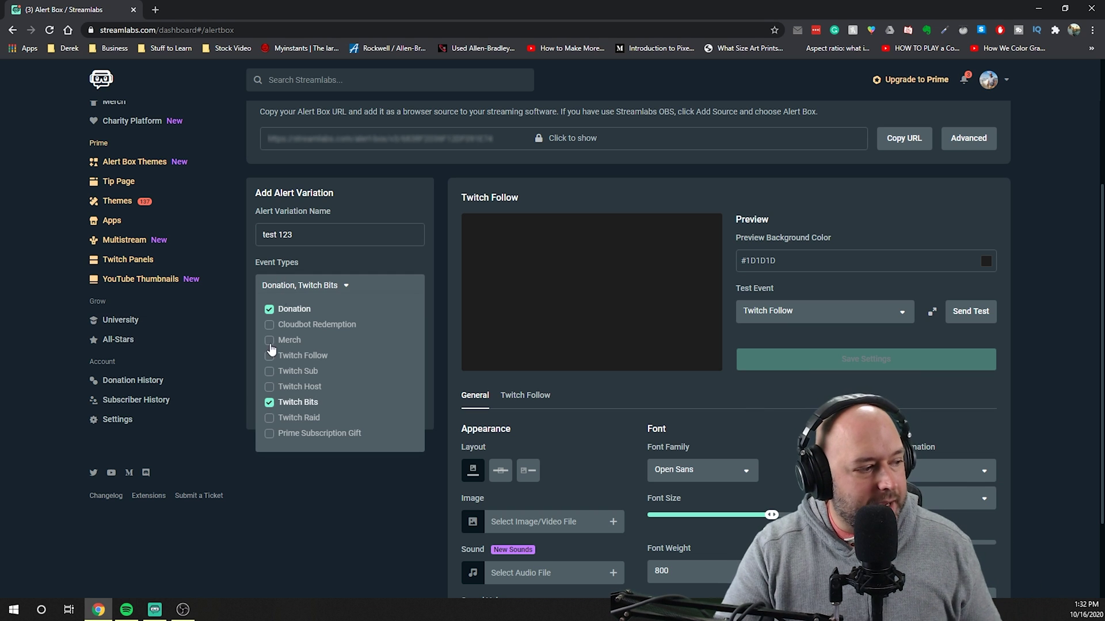
left_click(331, 287)
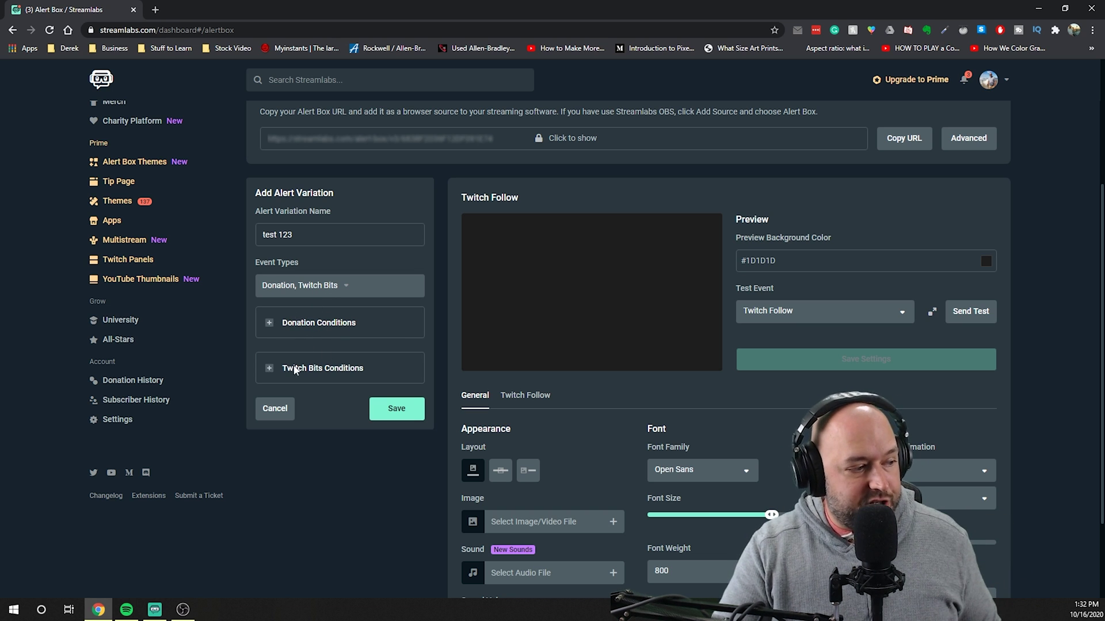
Step: Set the Donation condition to 'Donation amount is exactly' 6.66
left_click(268, 323)
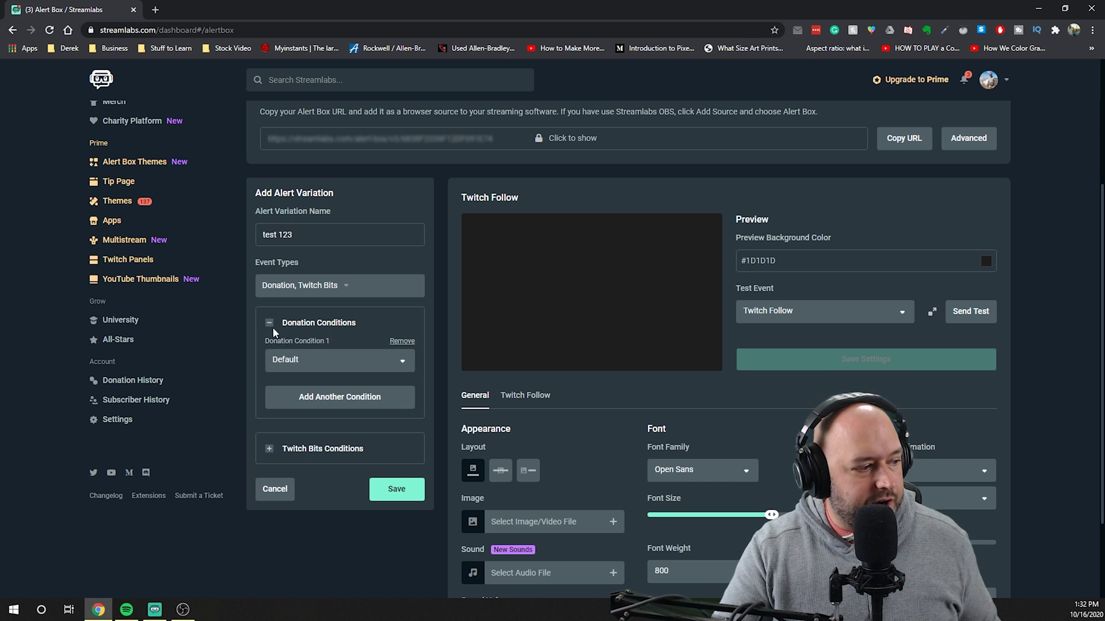
left_click(308, 362)
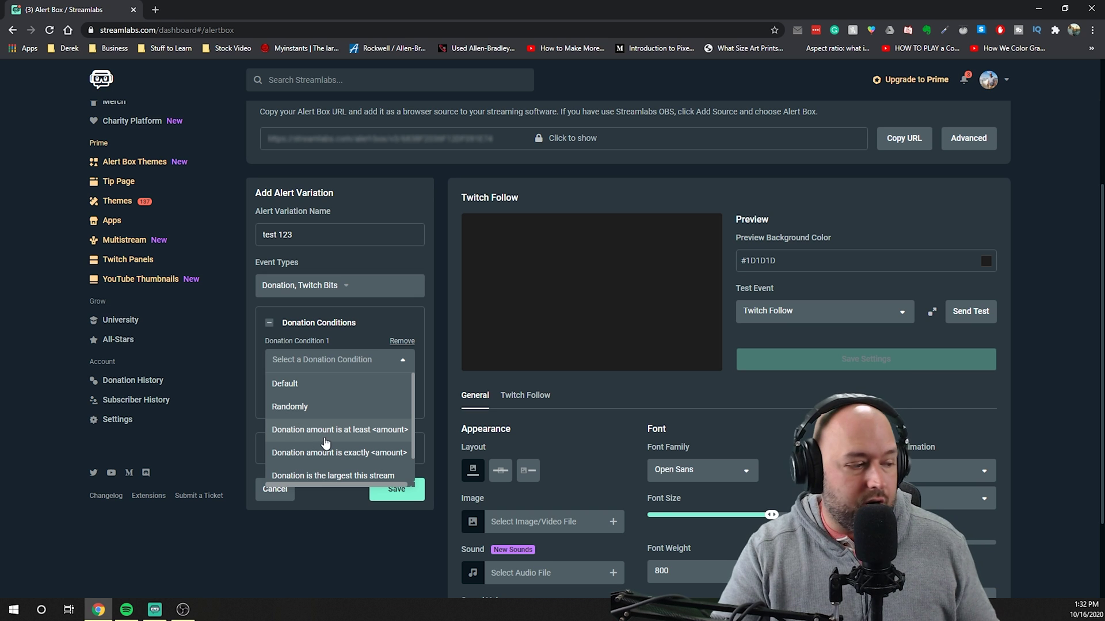
scroll(340, 449, "down", 1)
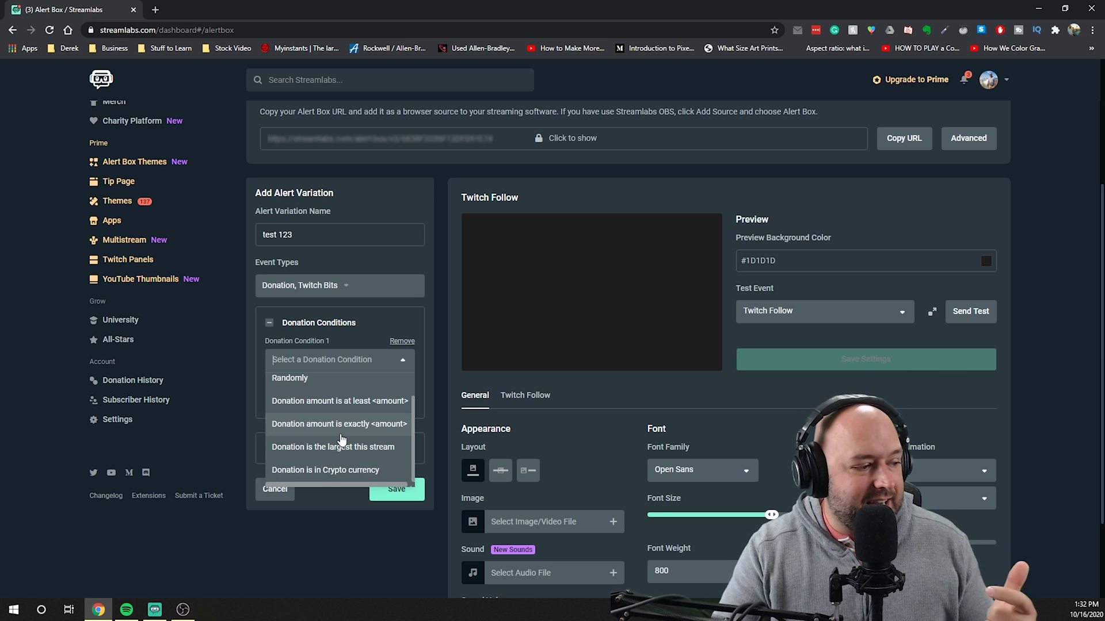
scroll(344, 437, "down", 1)
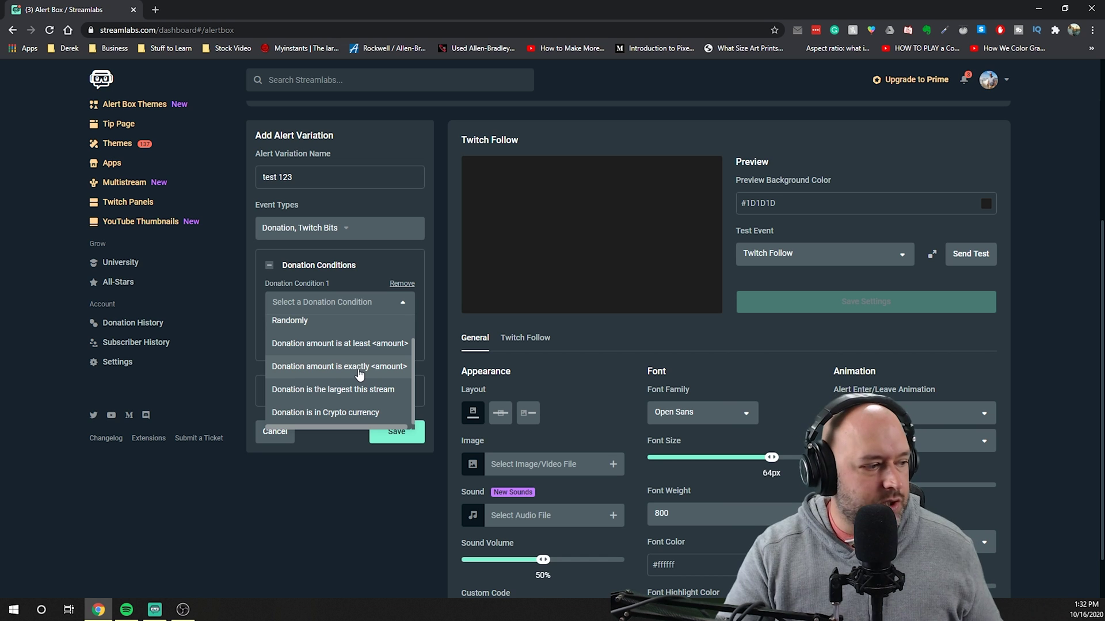
left_click(360, 374)
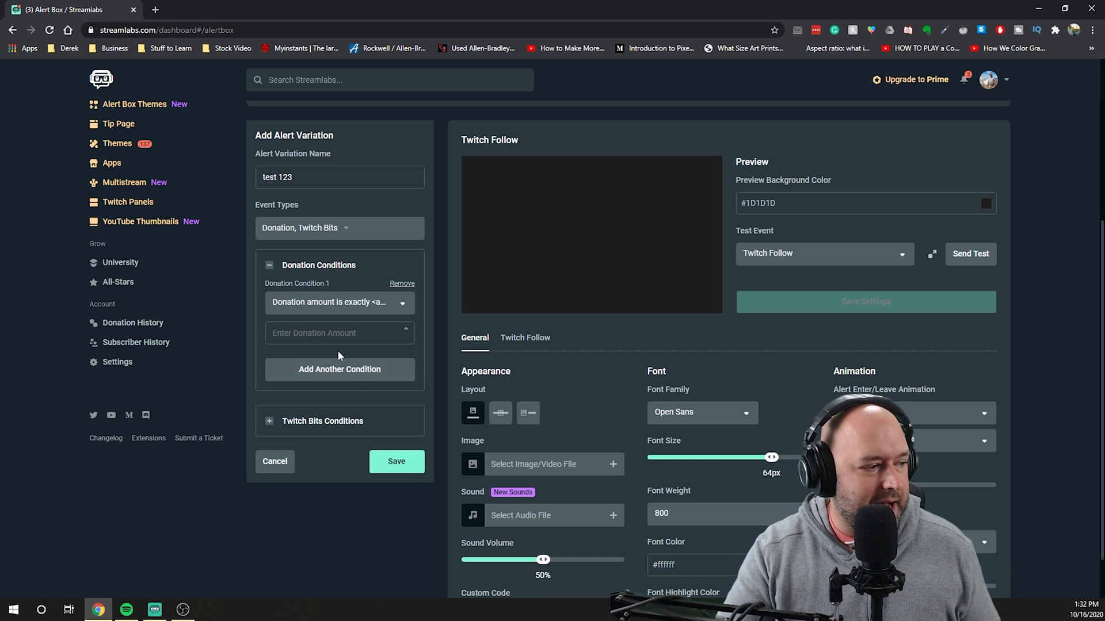
left_click(330, 332)
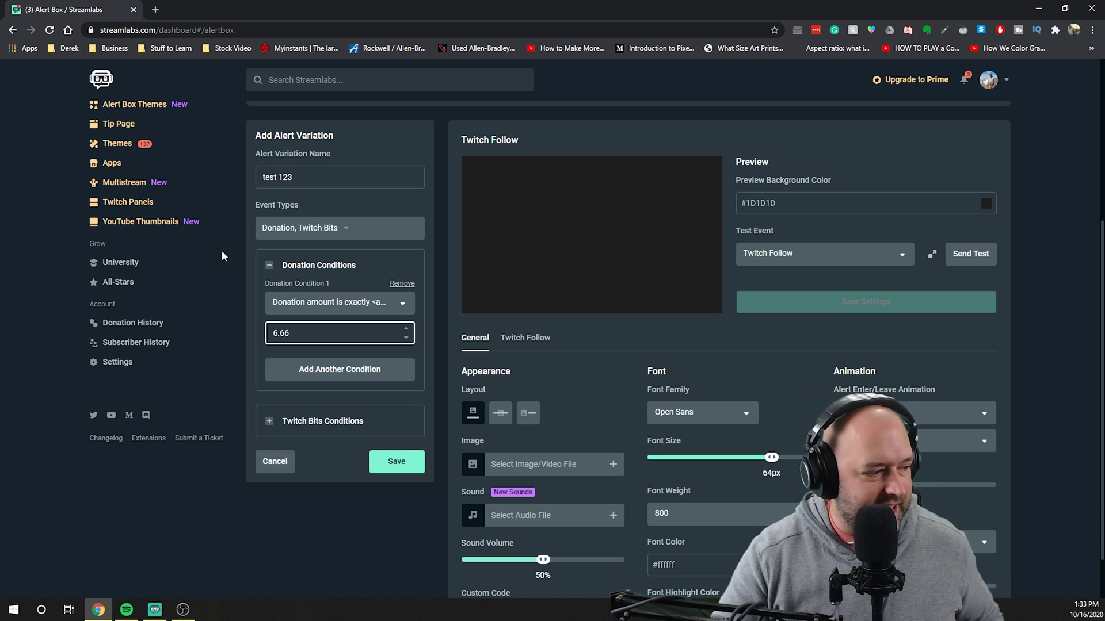
left_click(259, 352)
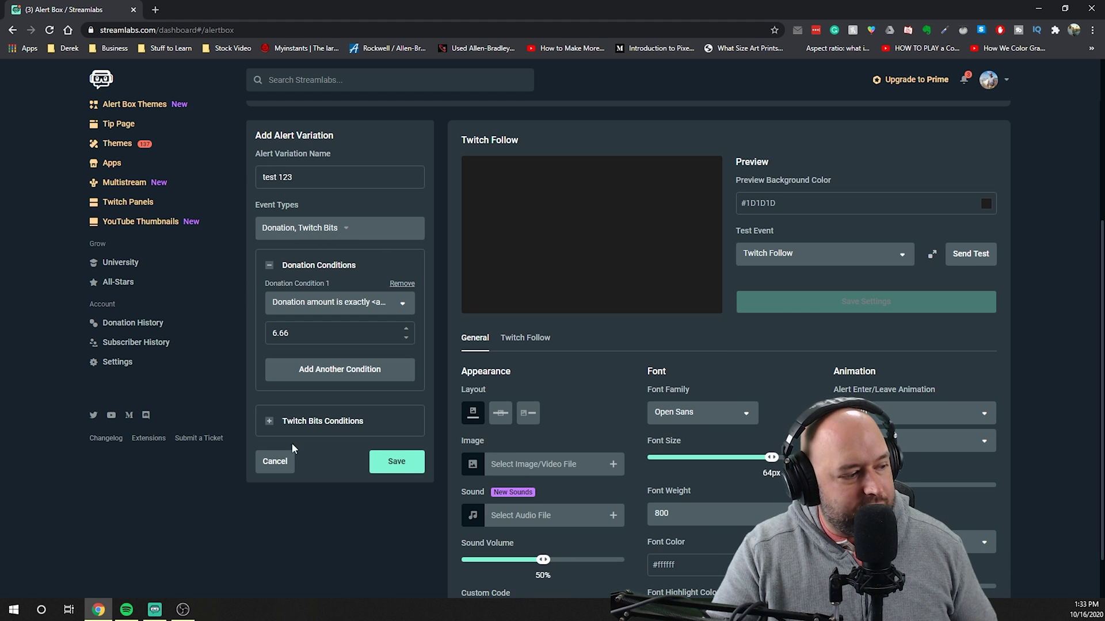
Step: Set the Twitch Bits condition to 'Bits used is exactly' 666
left_click(269, 422)
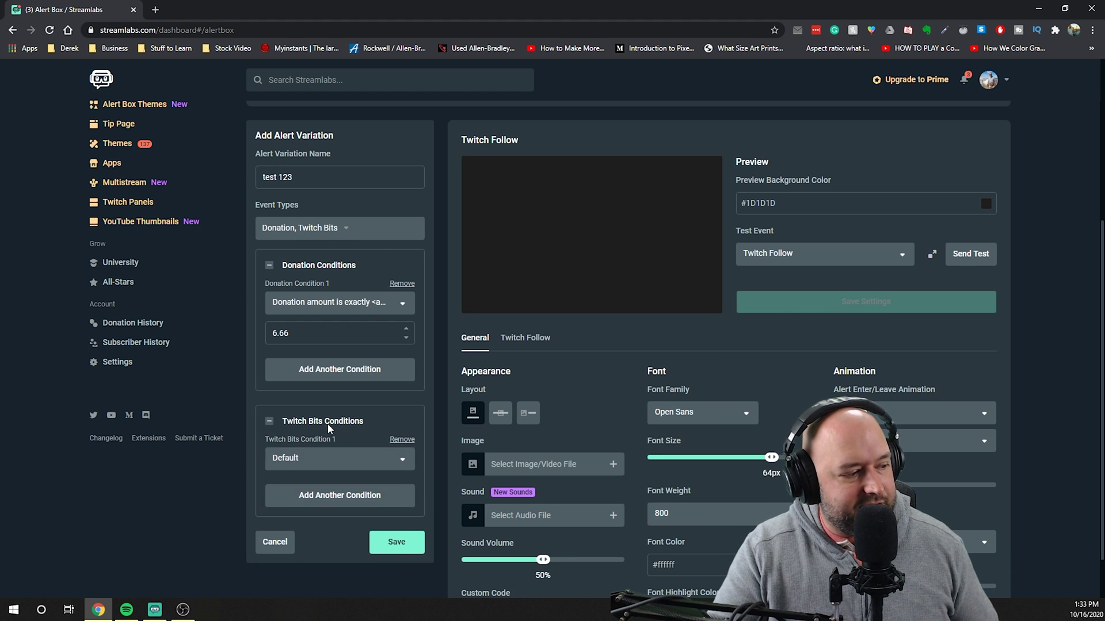
left_click(319, 459)
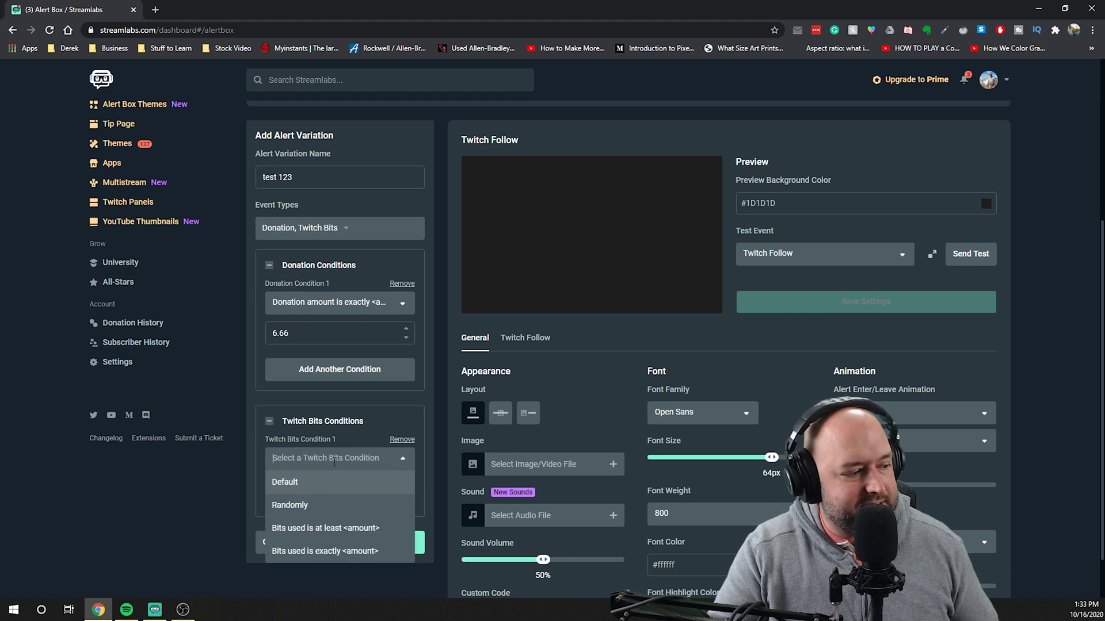
left_click(315, 551)
left_click(321, 490)
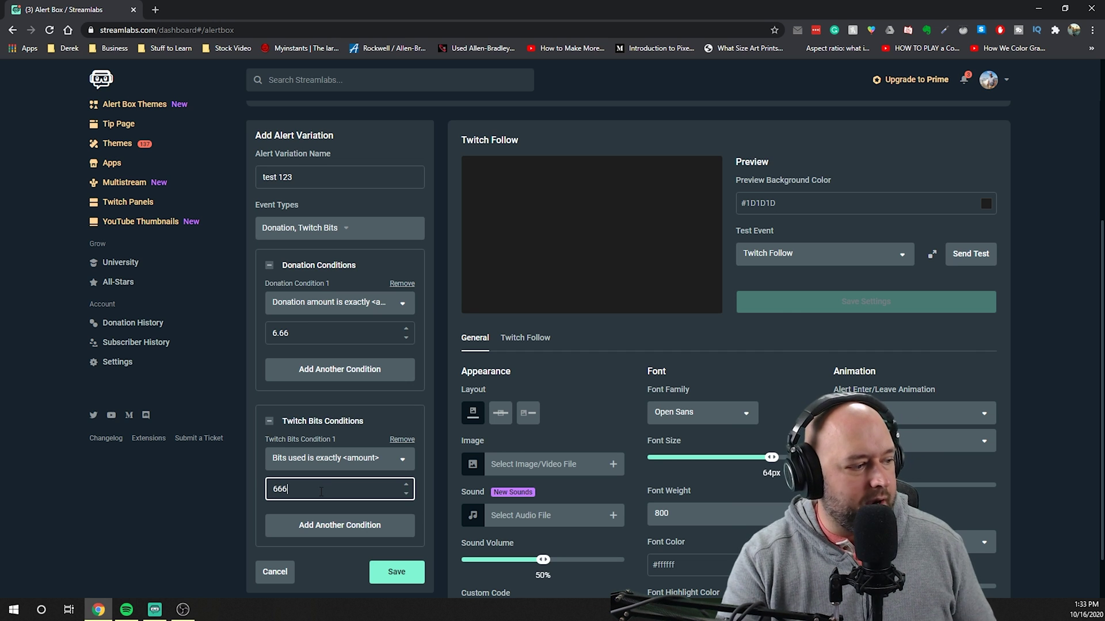
left_click(256, 547)
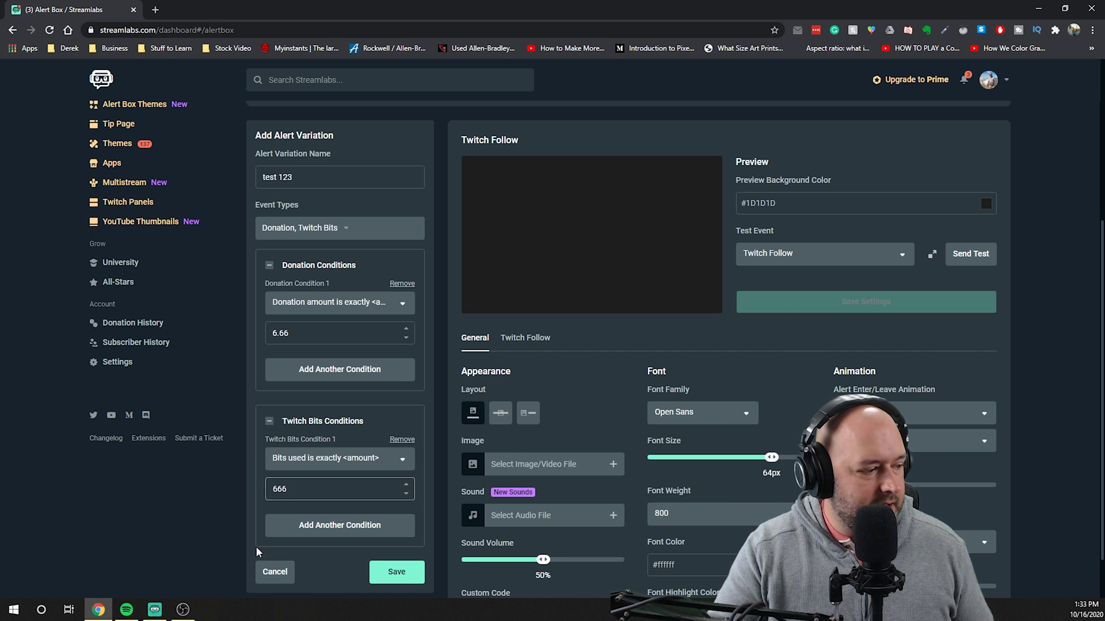
Step: Save the test 123 variation and open its settings
left_click(392, 576)
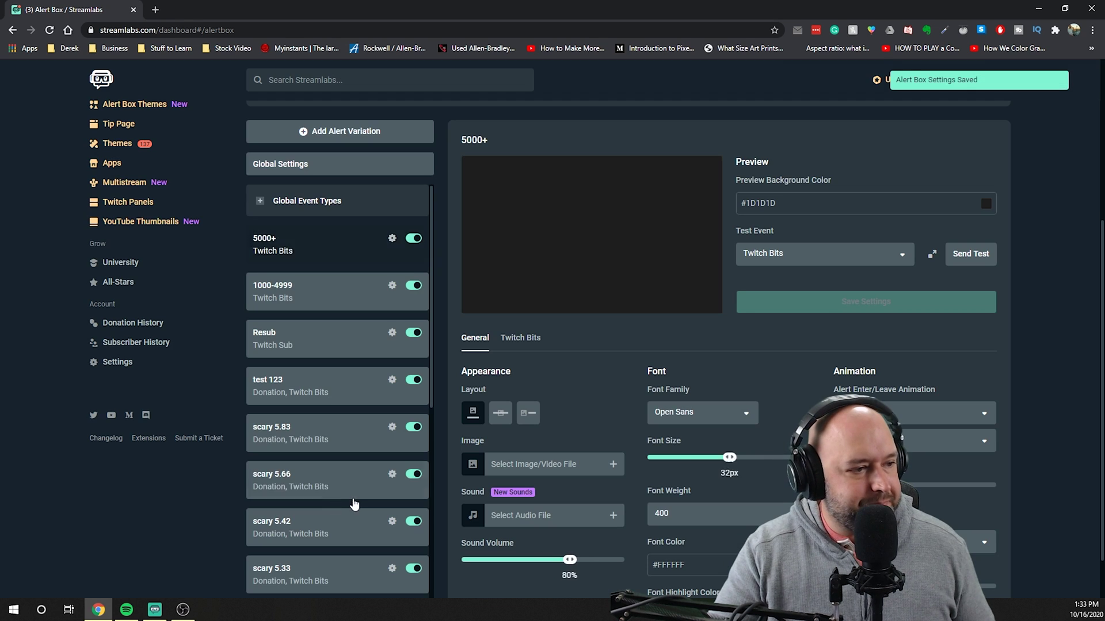
scroll(302, 294, "down", 6)
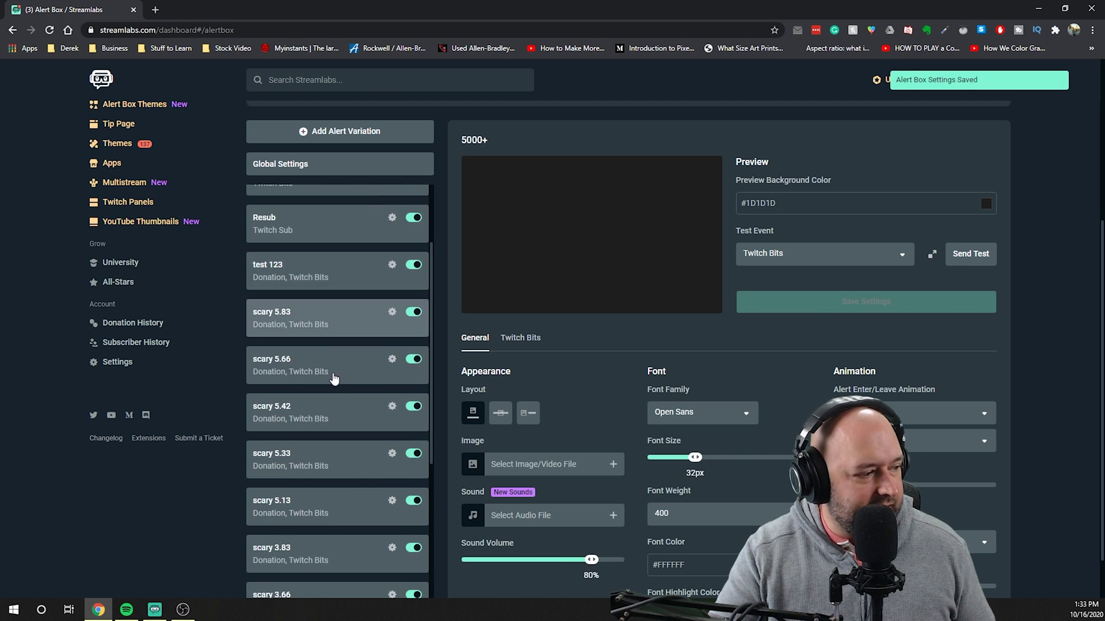
scroll(325, 412, "up", 5)
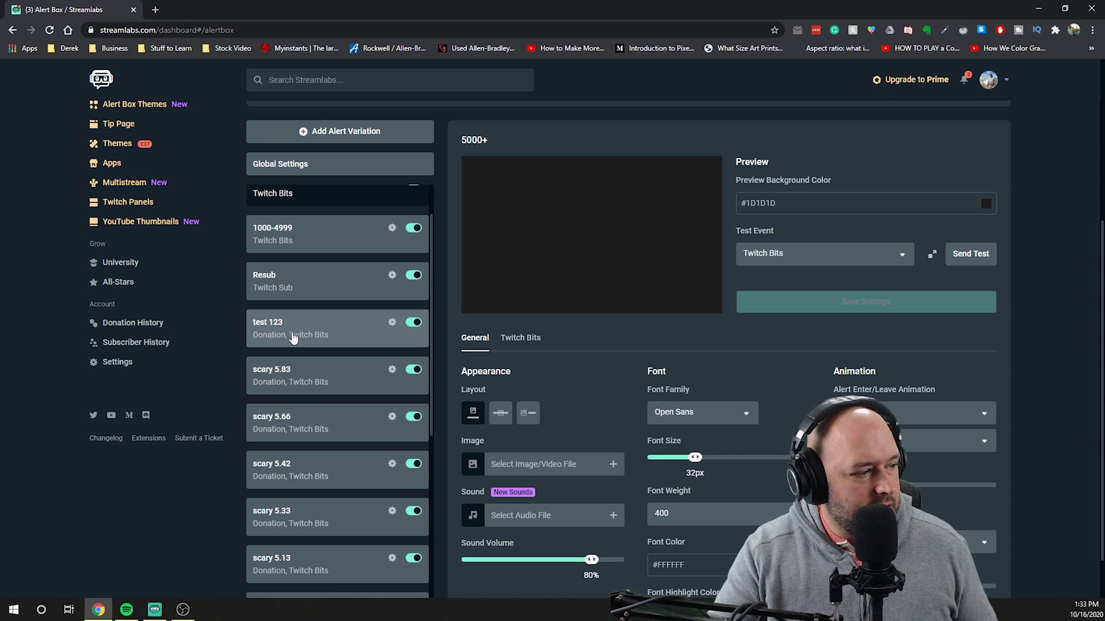
scroll(281, 323, "up", 1)
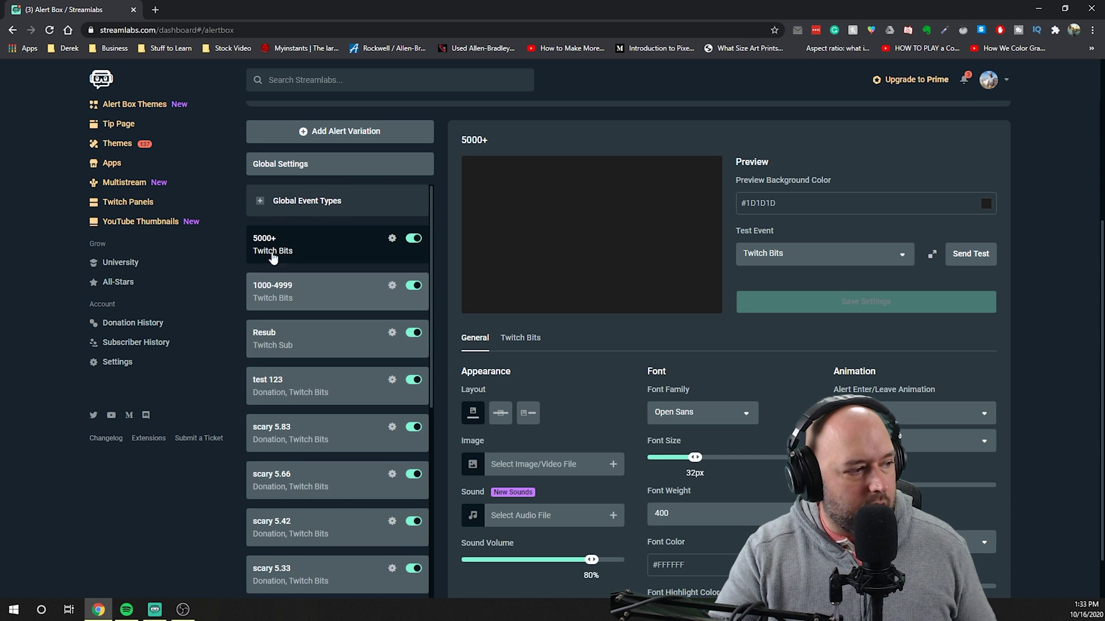
scroll(311, 394, "down", 2)
scroll(310, 393, "up", 2)
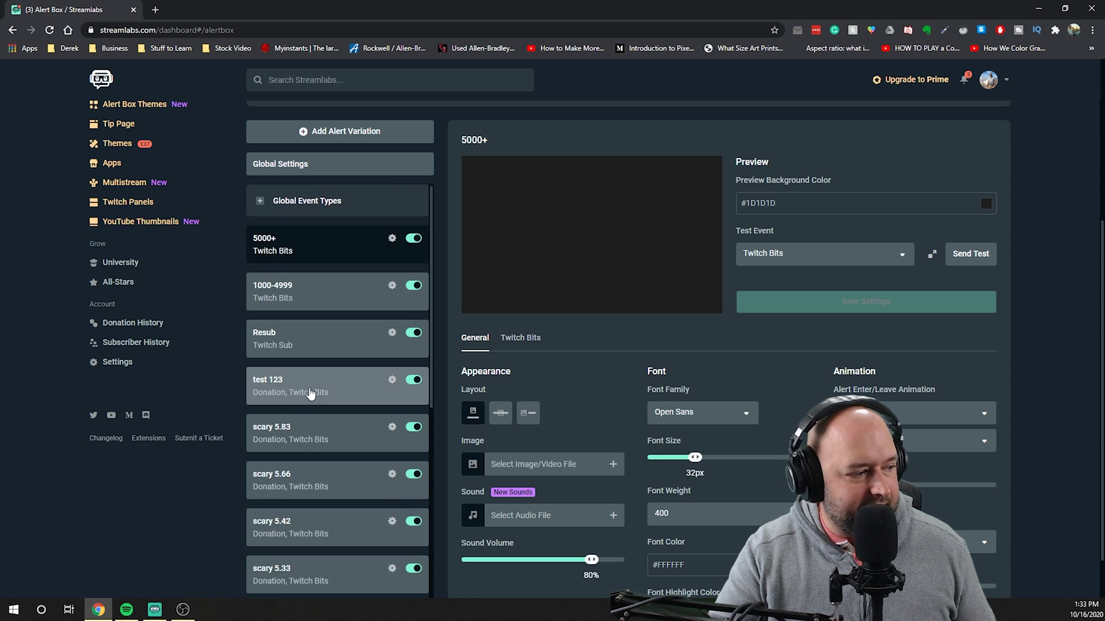
left_click(313, 390)
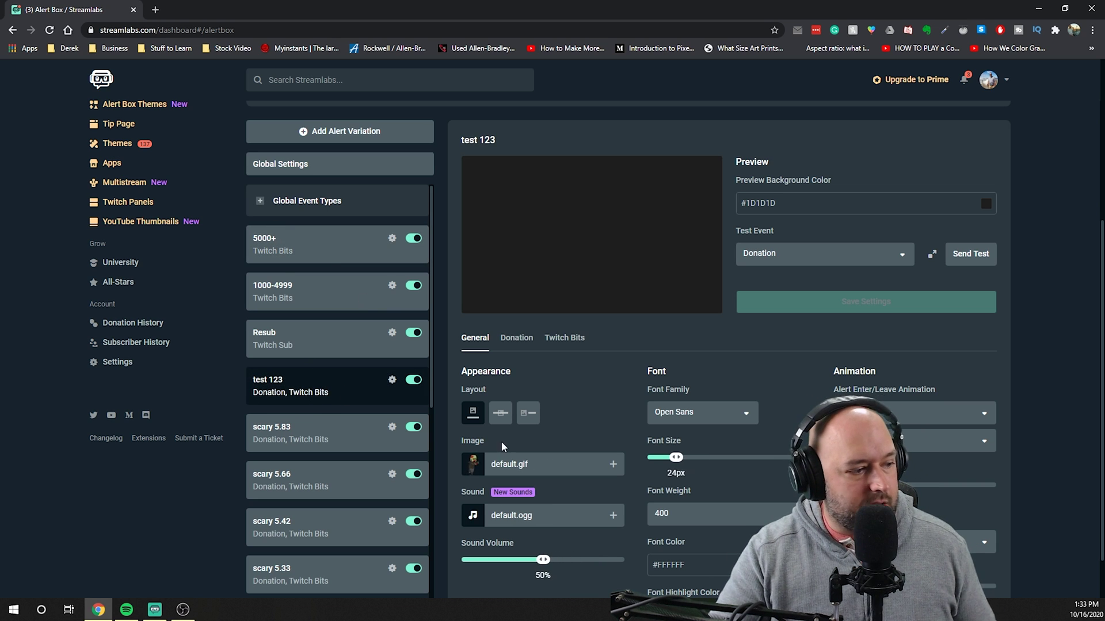
Step: Set the test 123 alert's image to the uploaded girl scream.gif
scroll(745, 318, "down", 1)
mouse_move(605, 408)
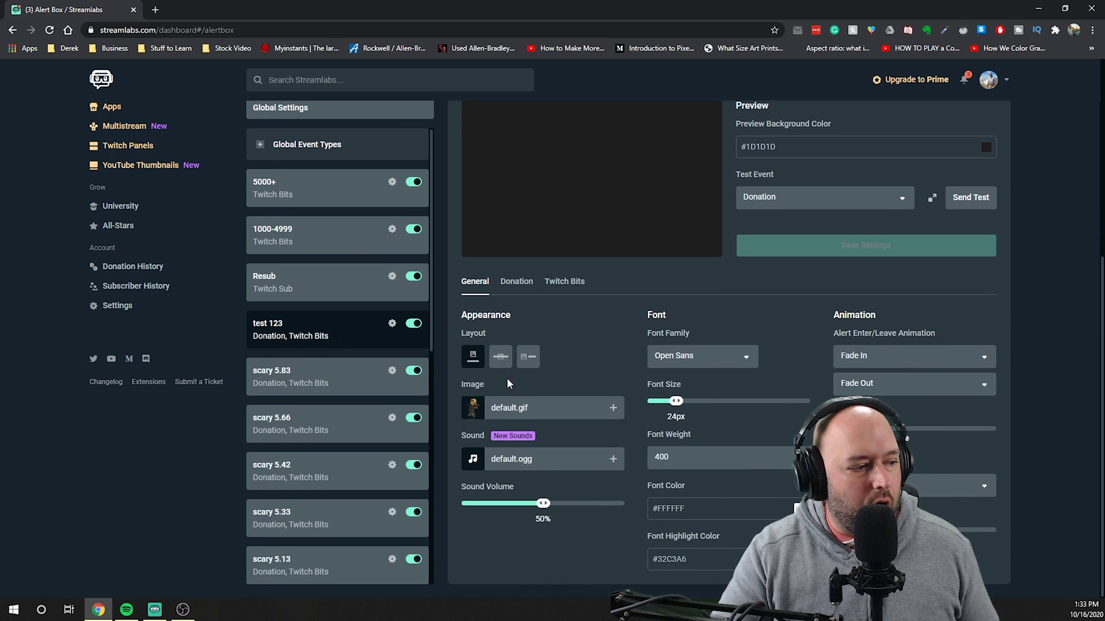
left_click(613, 413)
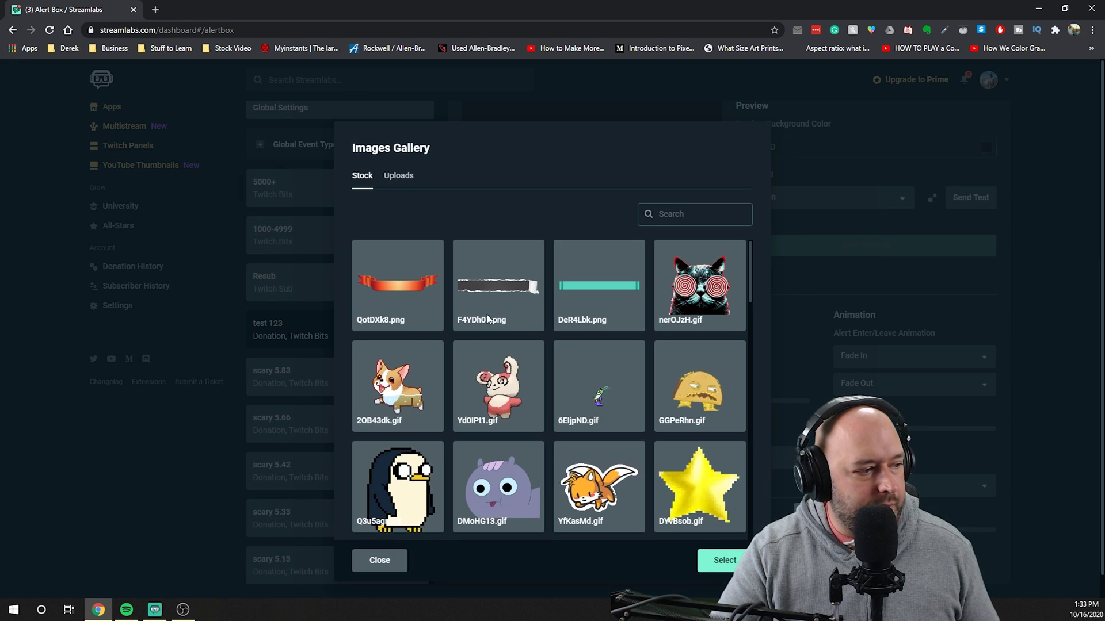
left_click(399, 175)
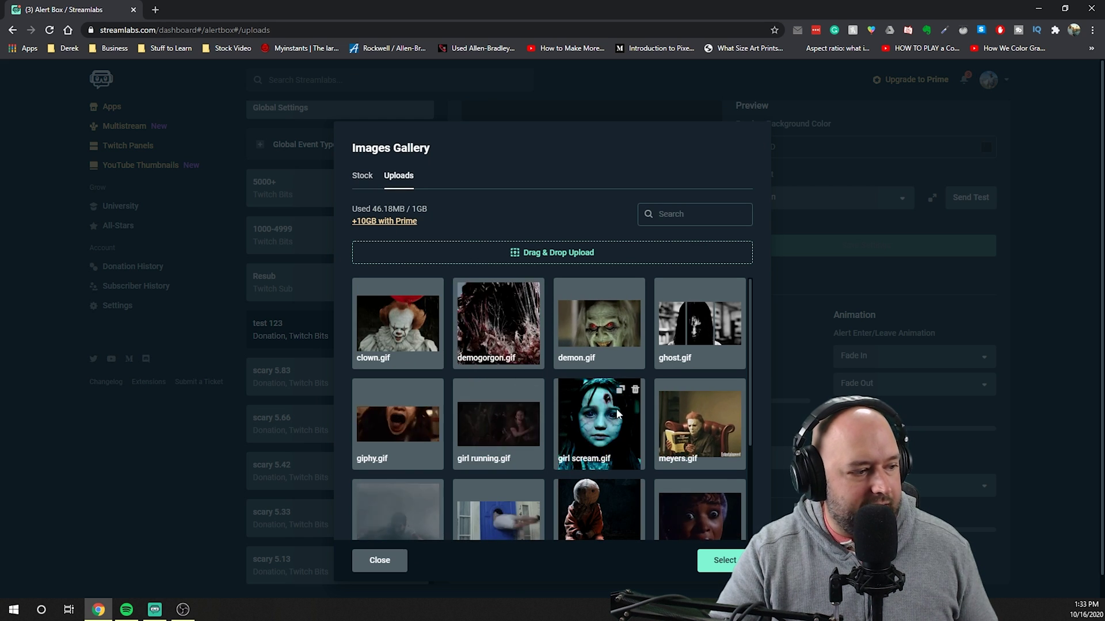
left_click(598, 423)
left_click(719, 560)
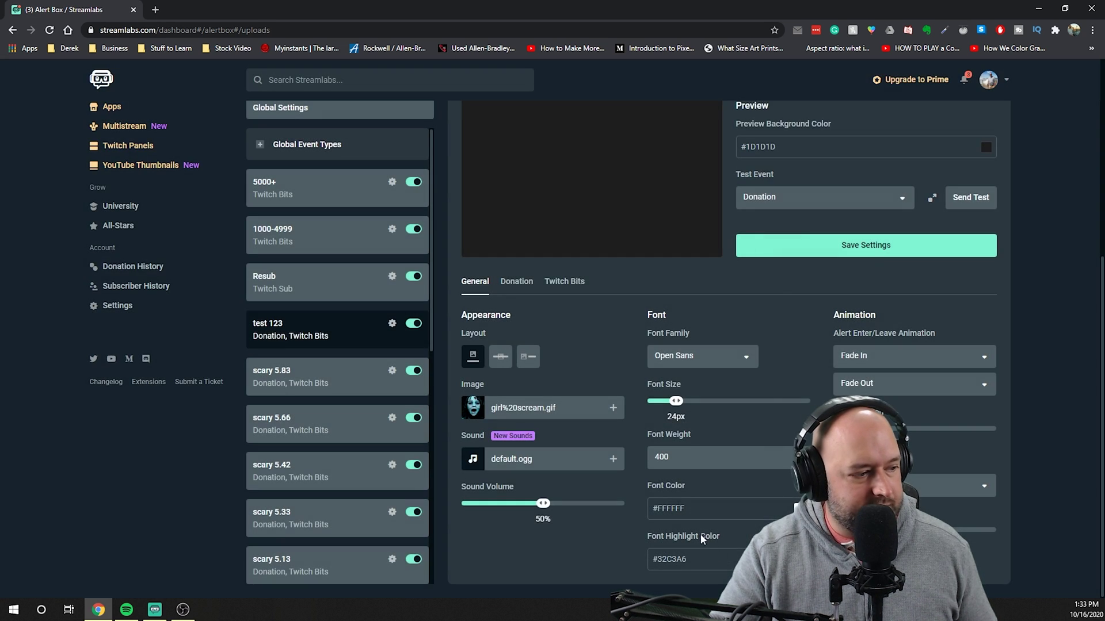
Step: Give the alert the uploaded en-mp3cut_KnD2BNJ.mp3 sound at 5% volume and save the settings
left_click(615, 460)
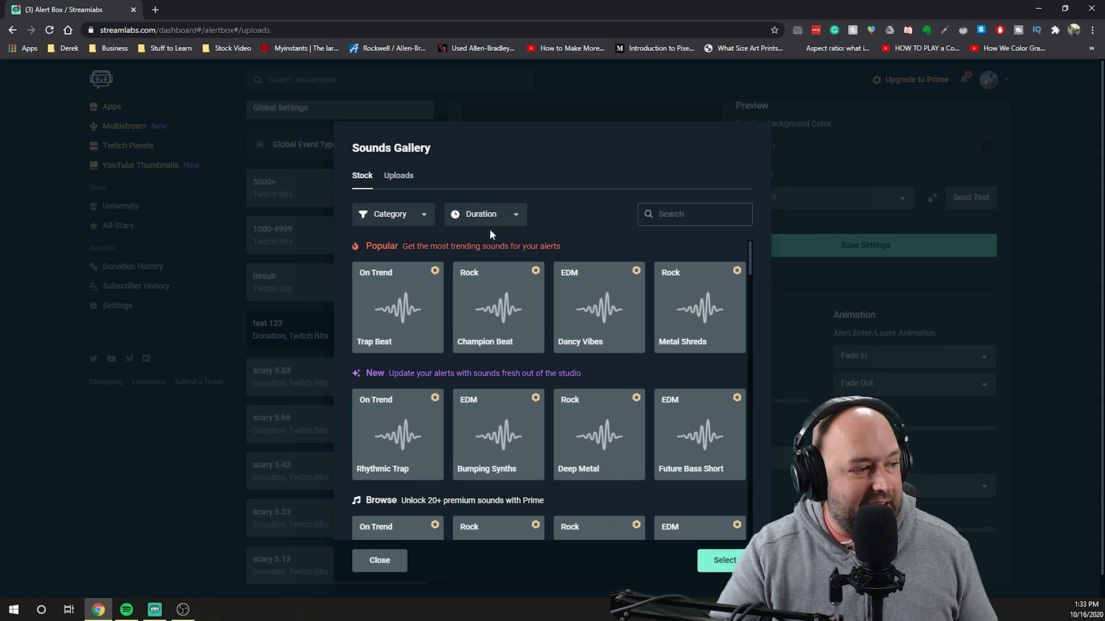
left_click(399, 175)
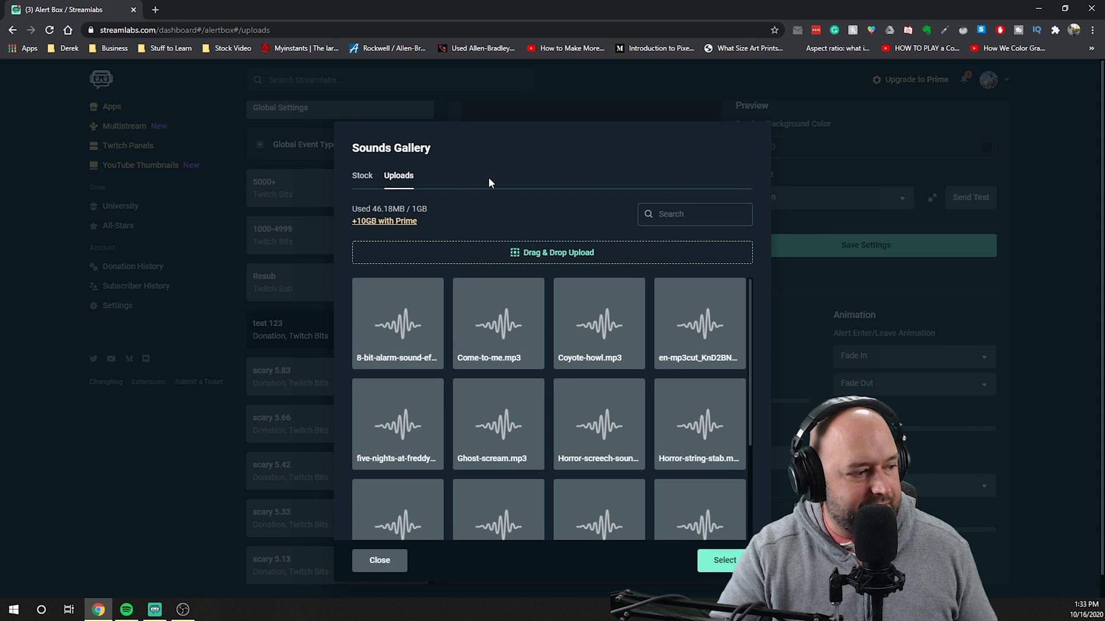
scroll(483, 445, "down", 1)
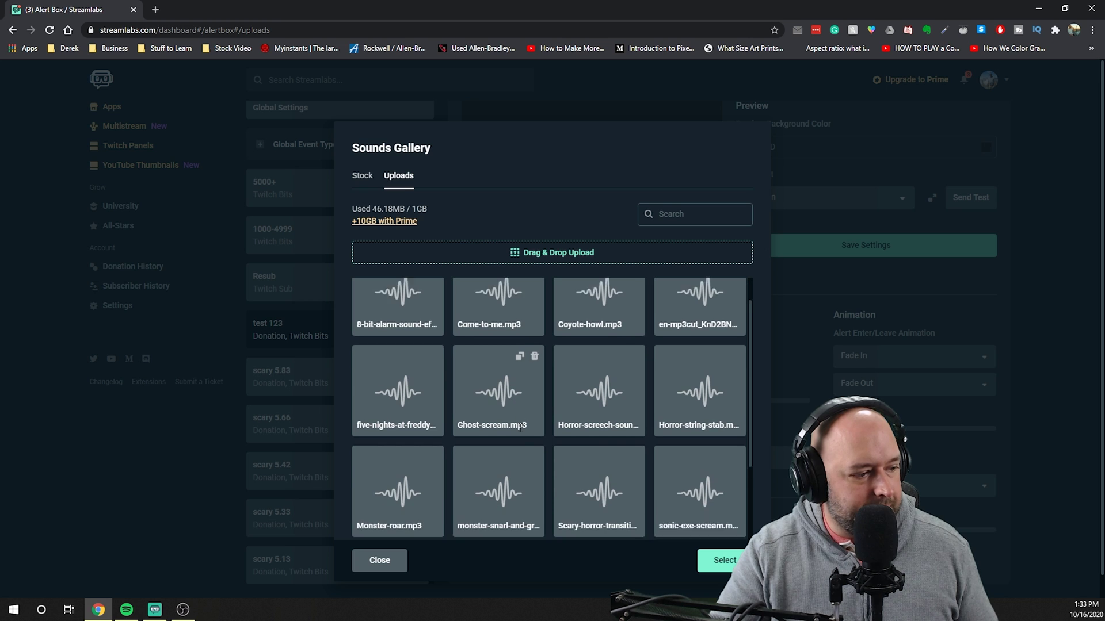
scroll(524, 442, "down", 1)
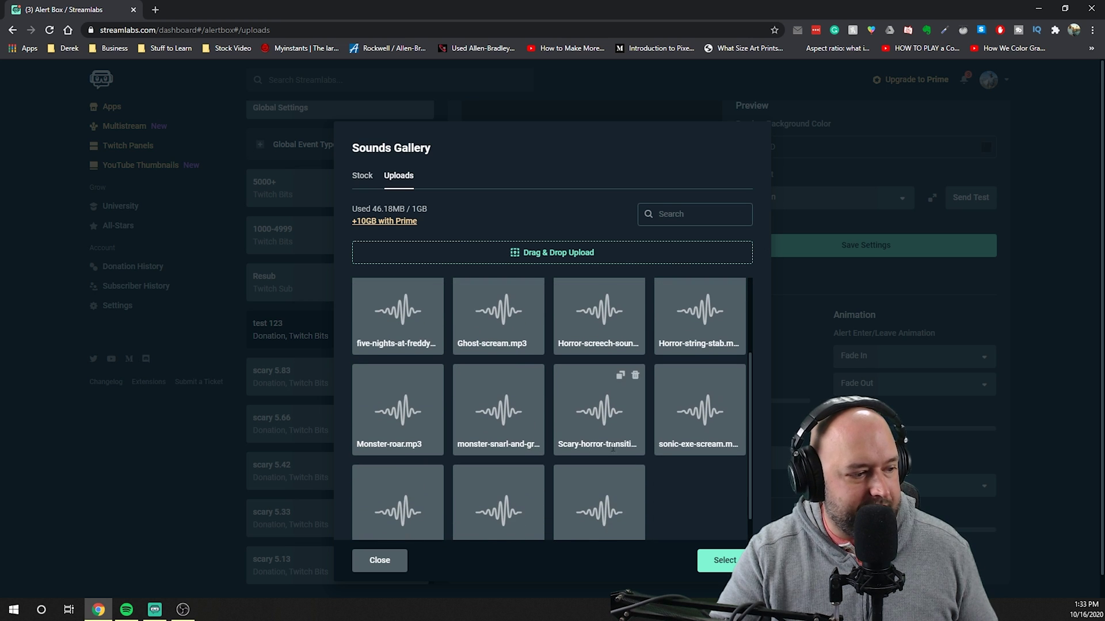
scroll(603, 471, "down", 1)
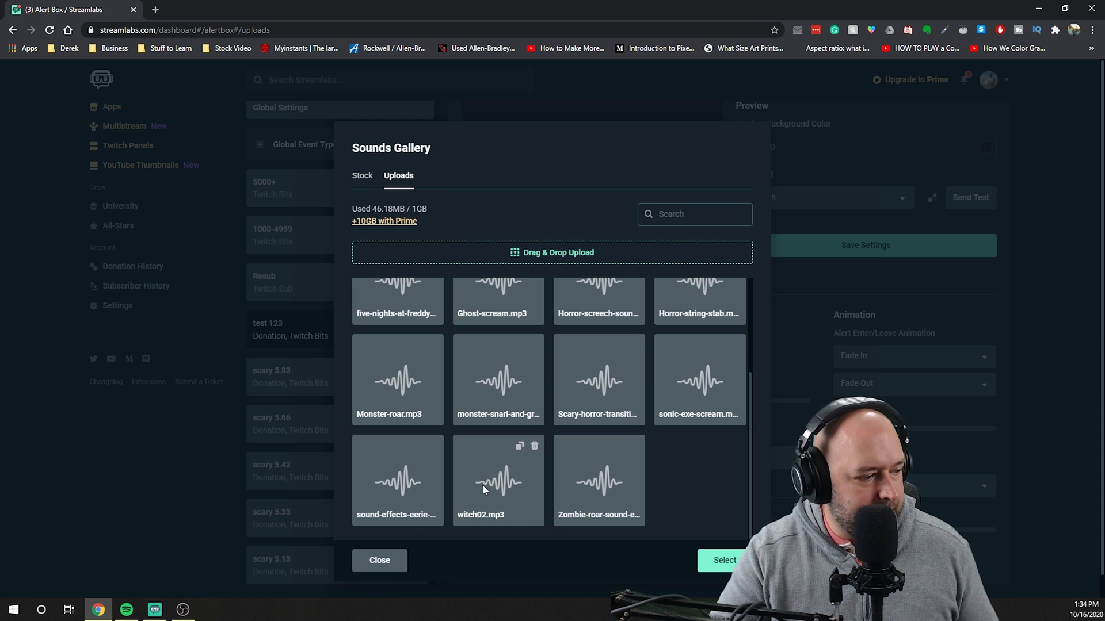
scroll(588, 406, "up", 2)
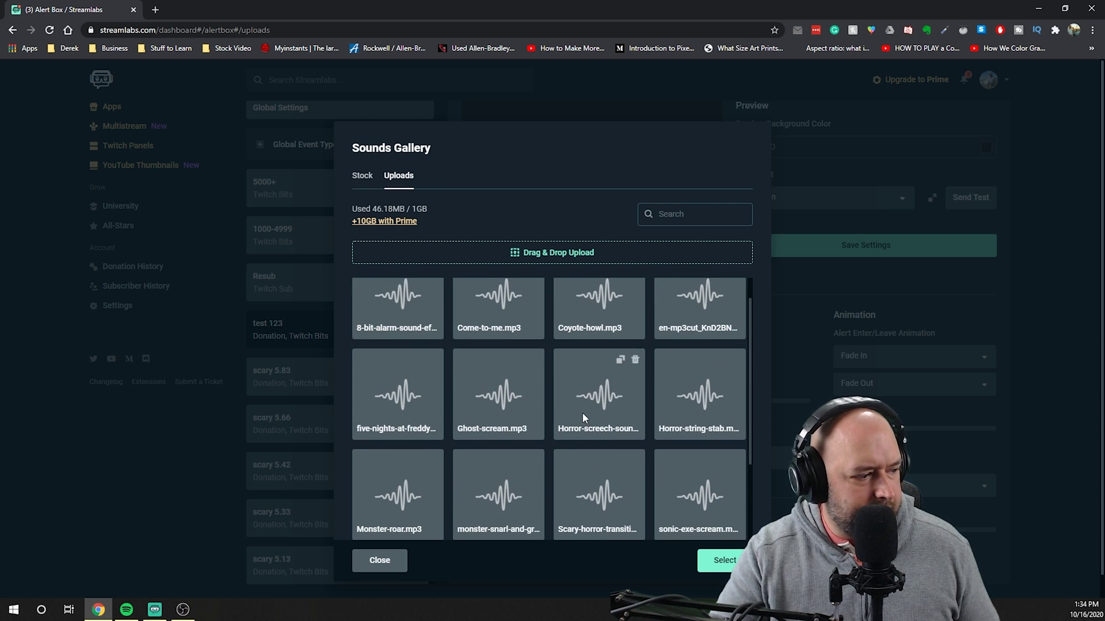
scroll(538, 417, "up", 1)
left_click(681, 351)
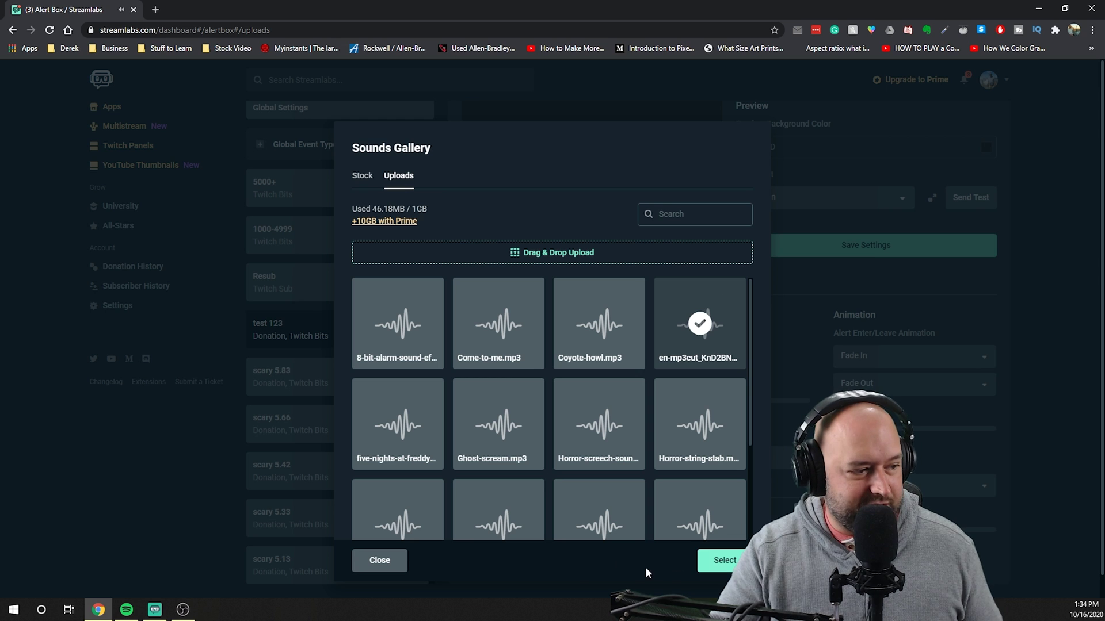
left_click(720, 561)
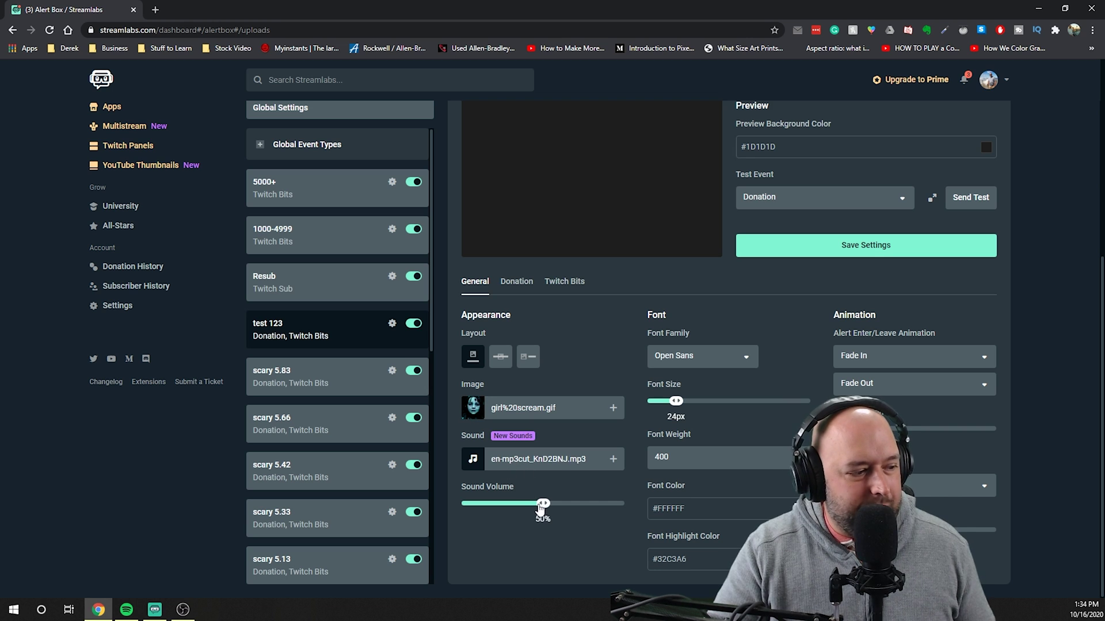
left_click_drag(544, 506, 470, 506)
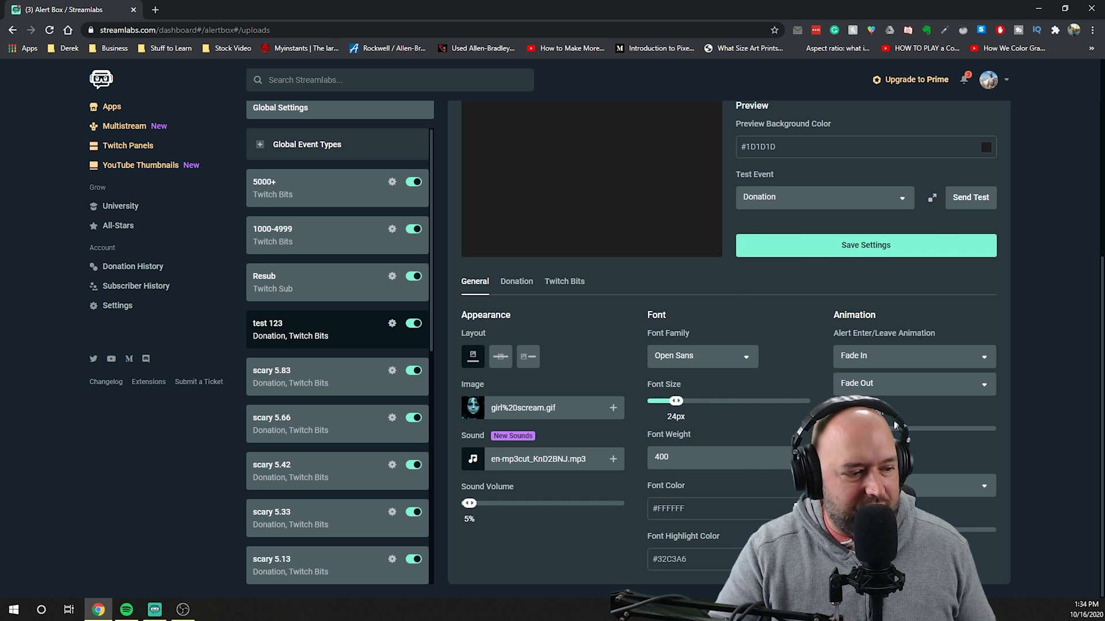
left_click(852, 253)
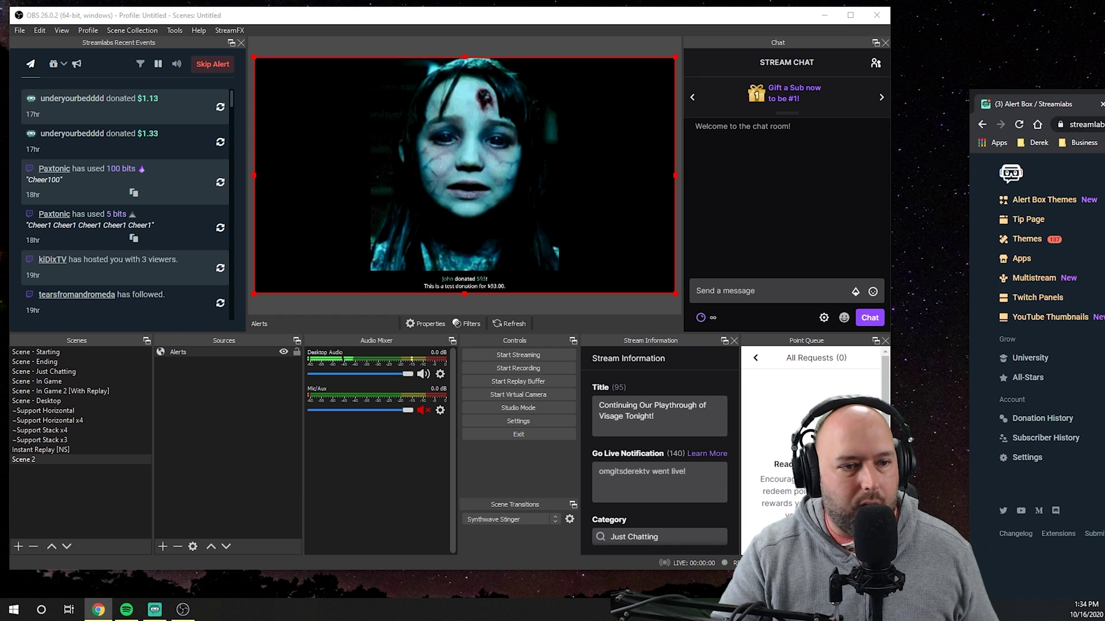
left_click_drag(1104, 40, 417, 0)
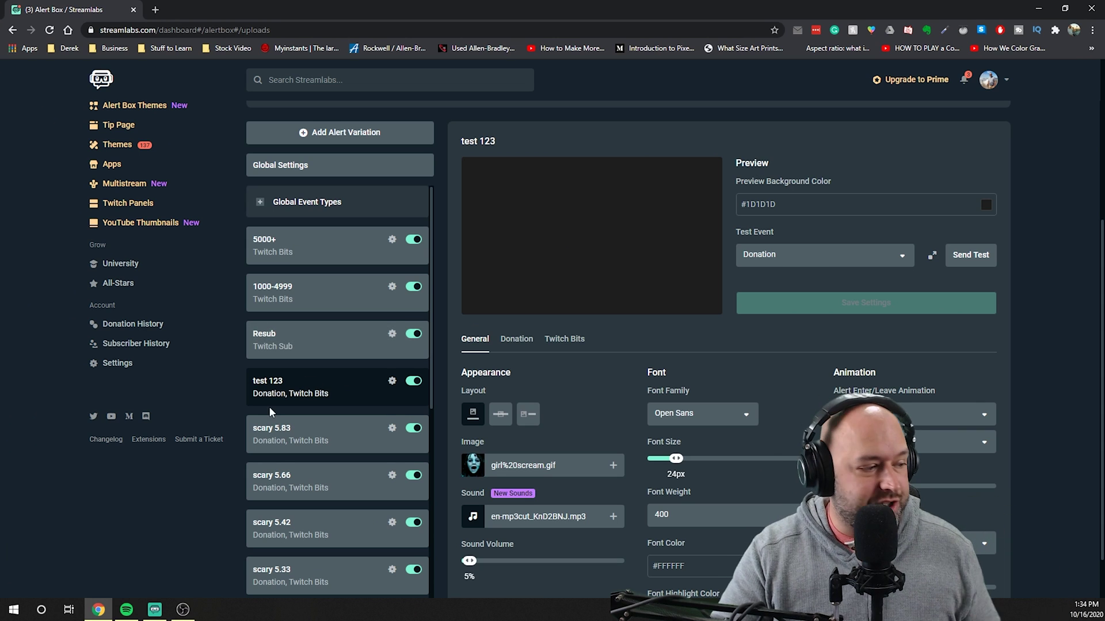
scroll(270, 406, "down", 5)
scroll(283, 394, "down", 4)
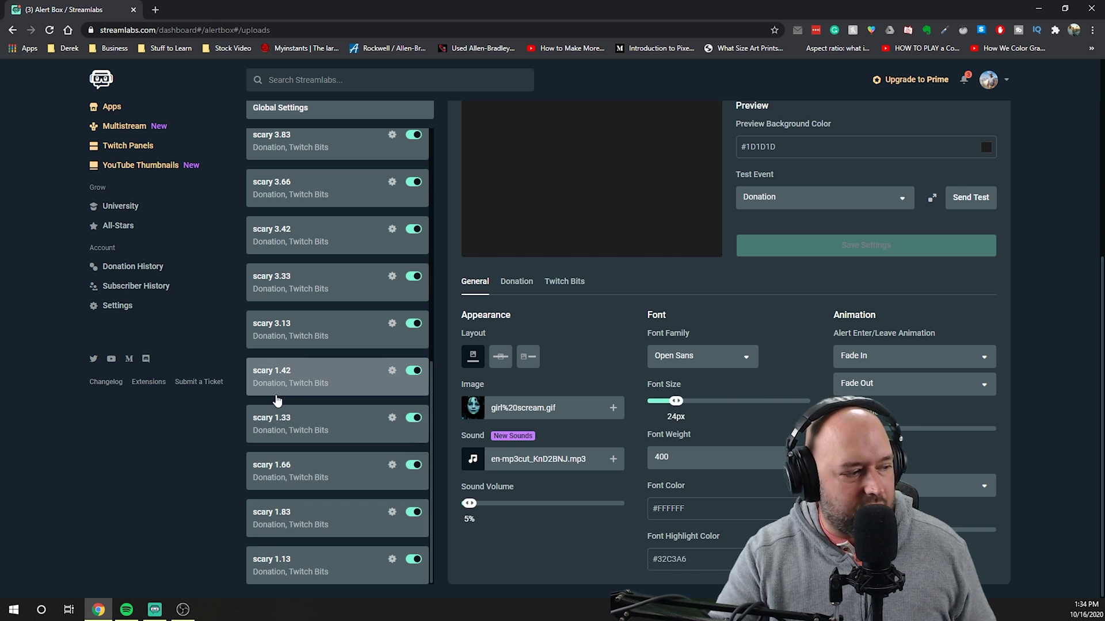
scroll(313, 357, "up", 1)
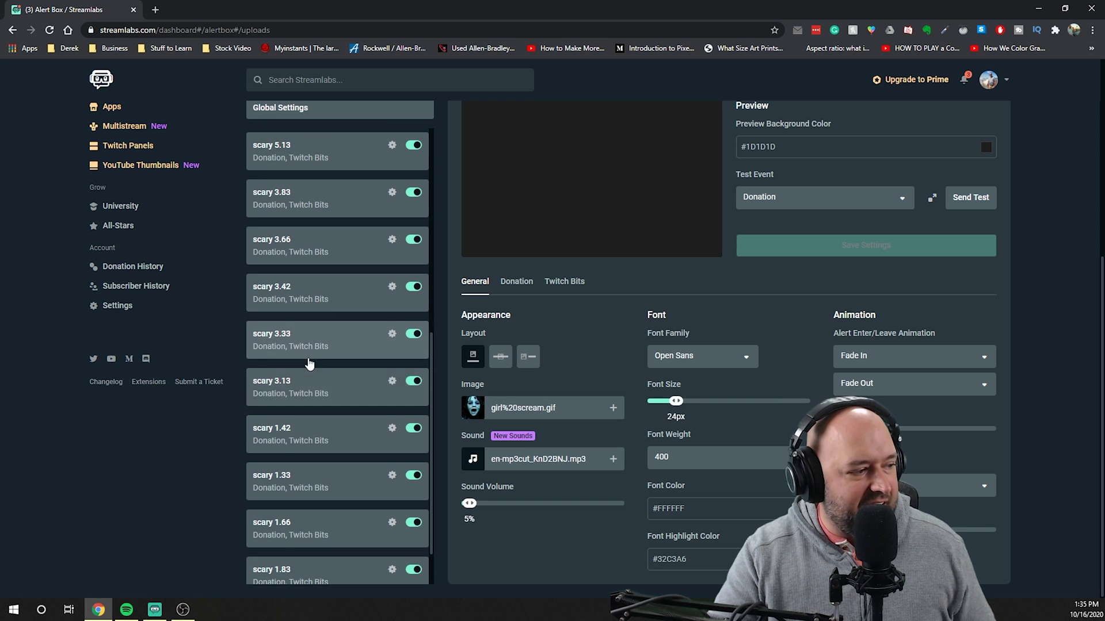
scroll(299, 357, "up", 4)
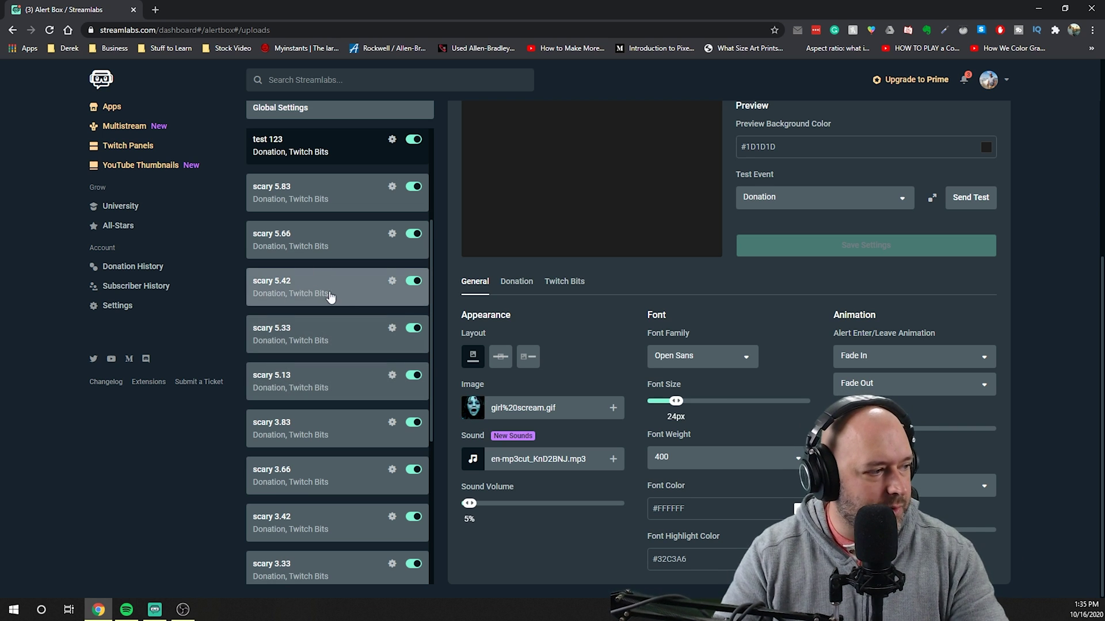
scroll(330, 297, "up", 2)
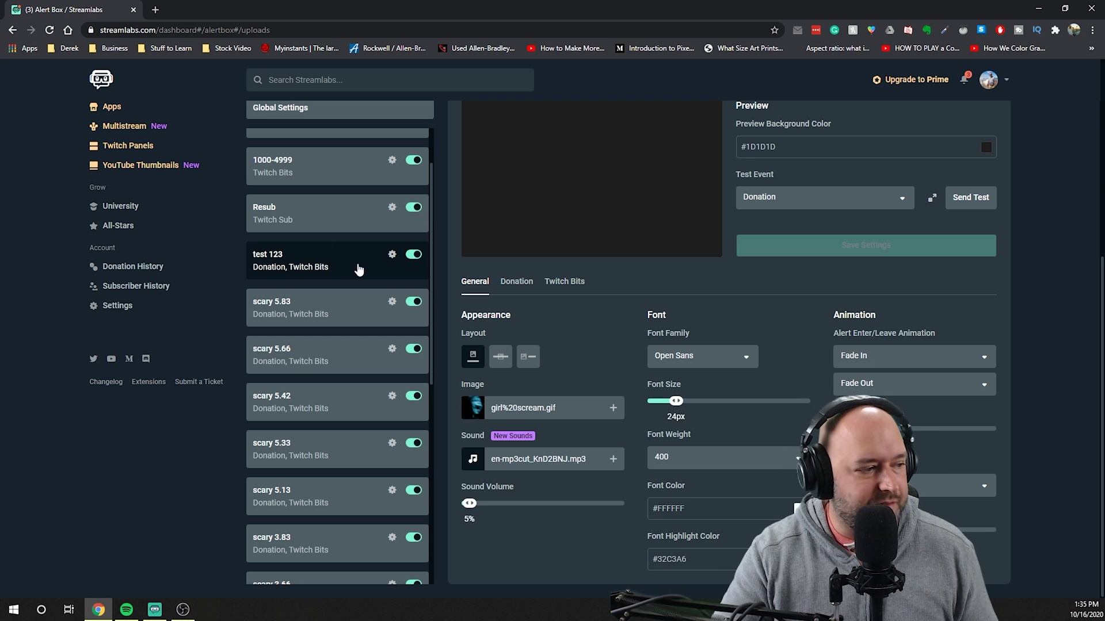
left_click(391, 256)
left_click(369, 312)
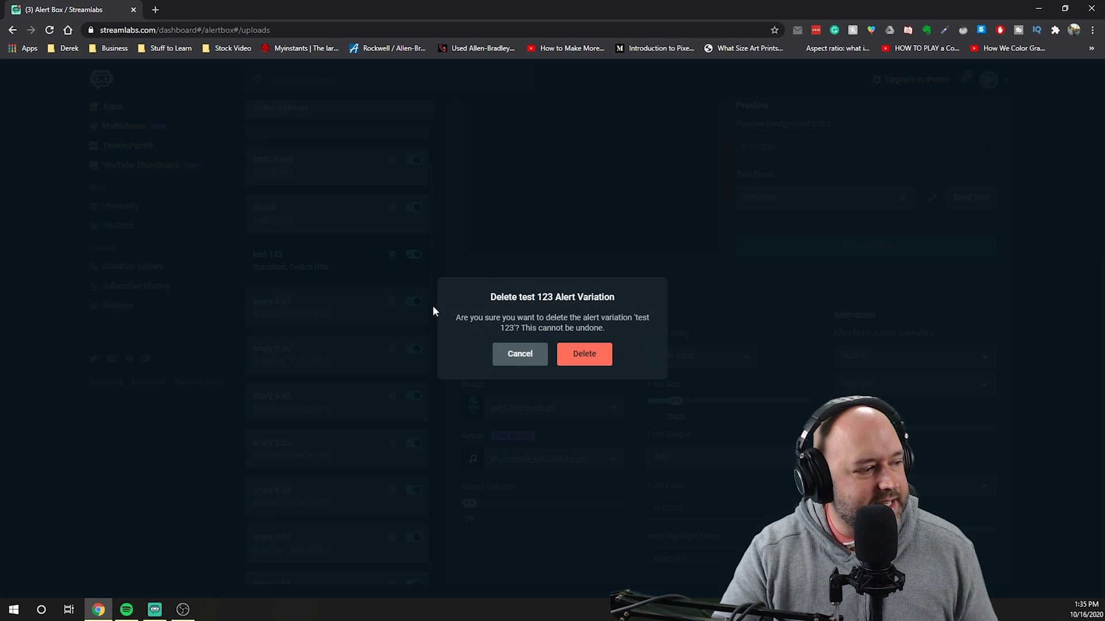
left_click(594, 356)
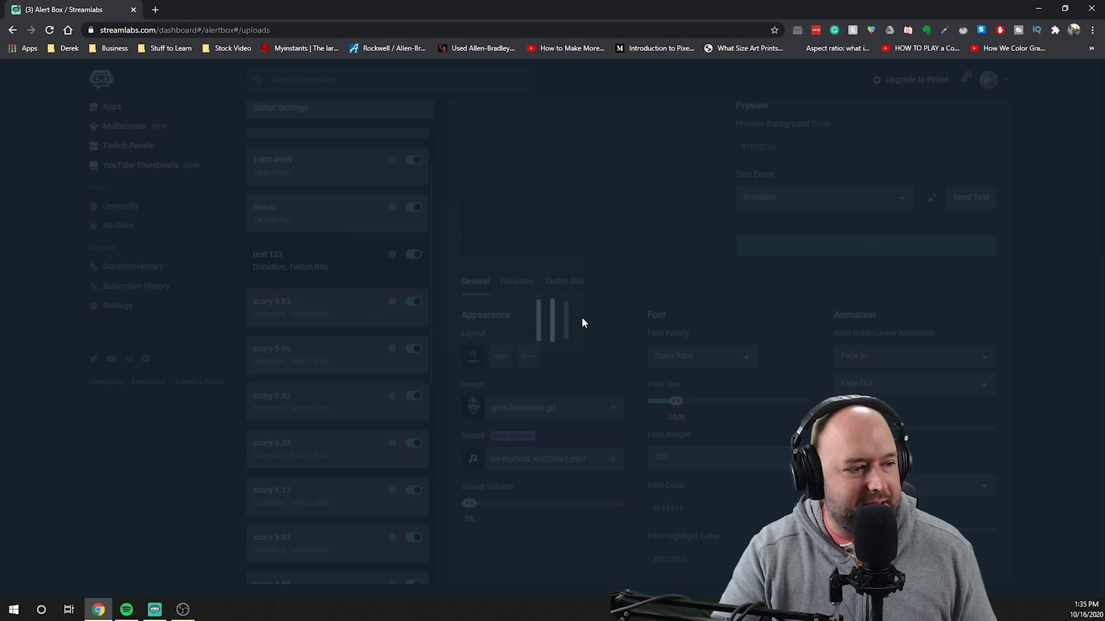
scroll(381, 323, "up", 2)
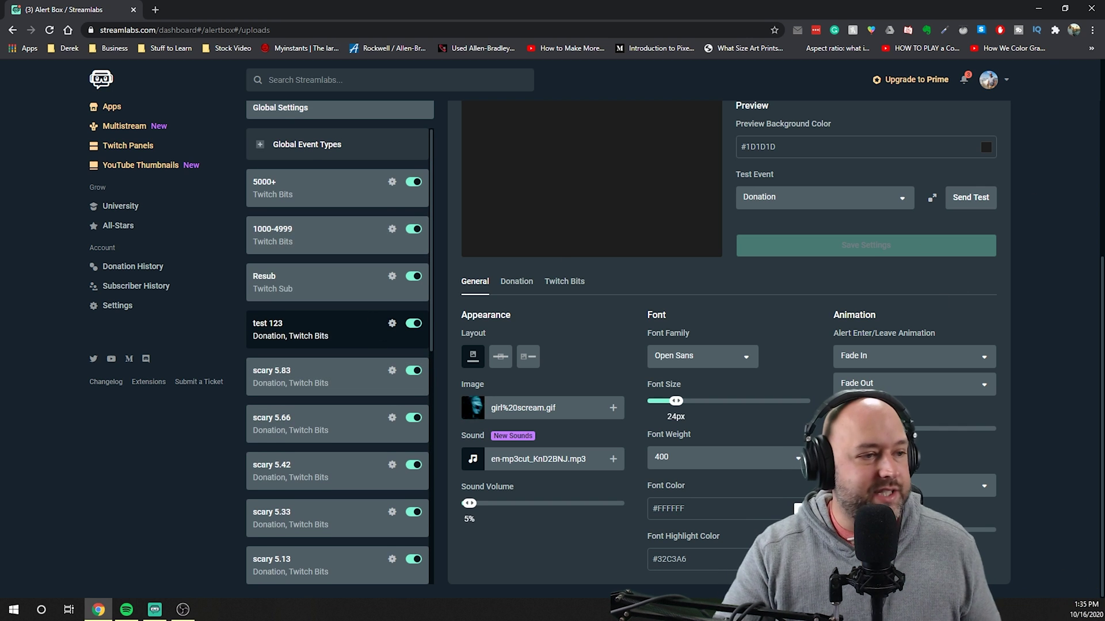
left_click(1039, 9)
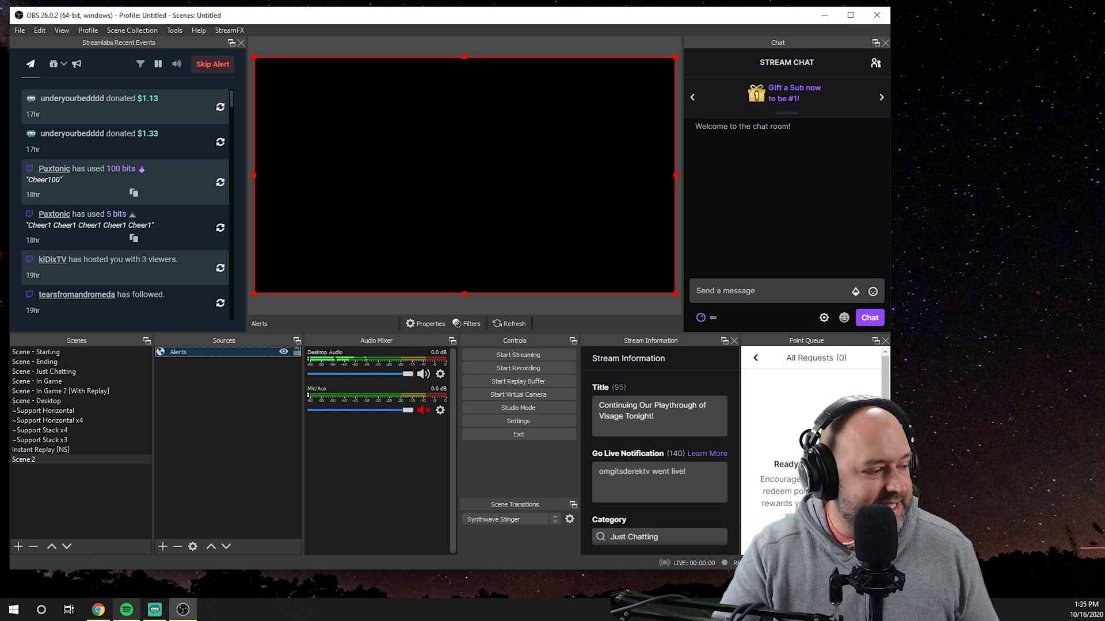
Step: Bring up the Streamlabs page briefly, then minimize Chrome to return to OBS
left_click(99, 609)
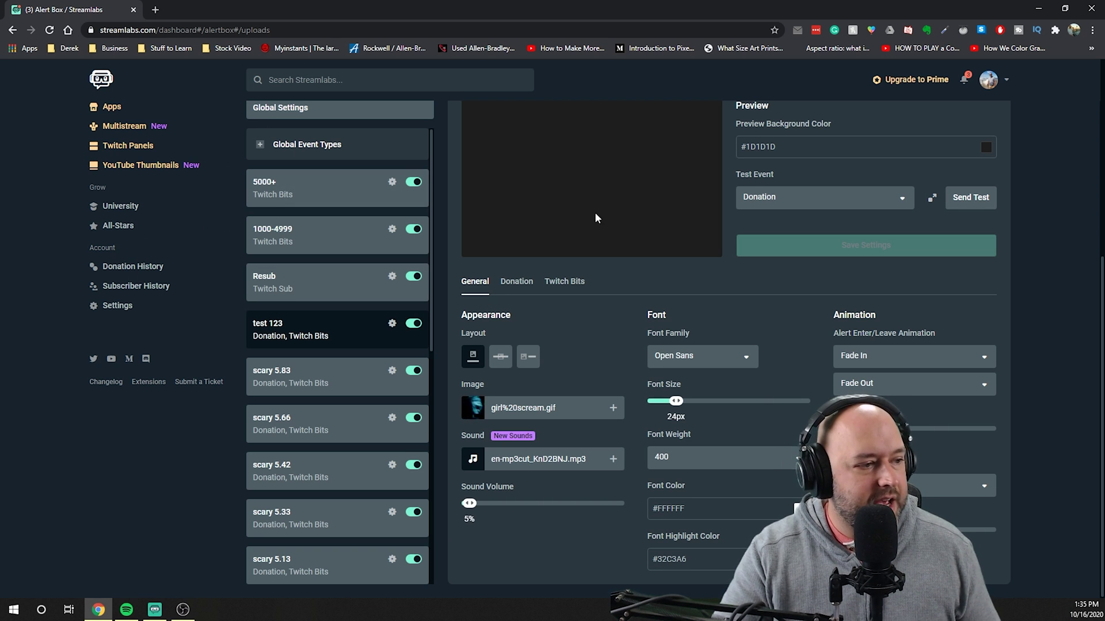
scroll(595, 218, "up", 5)
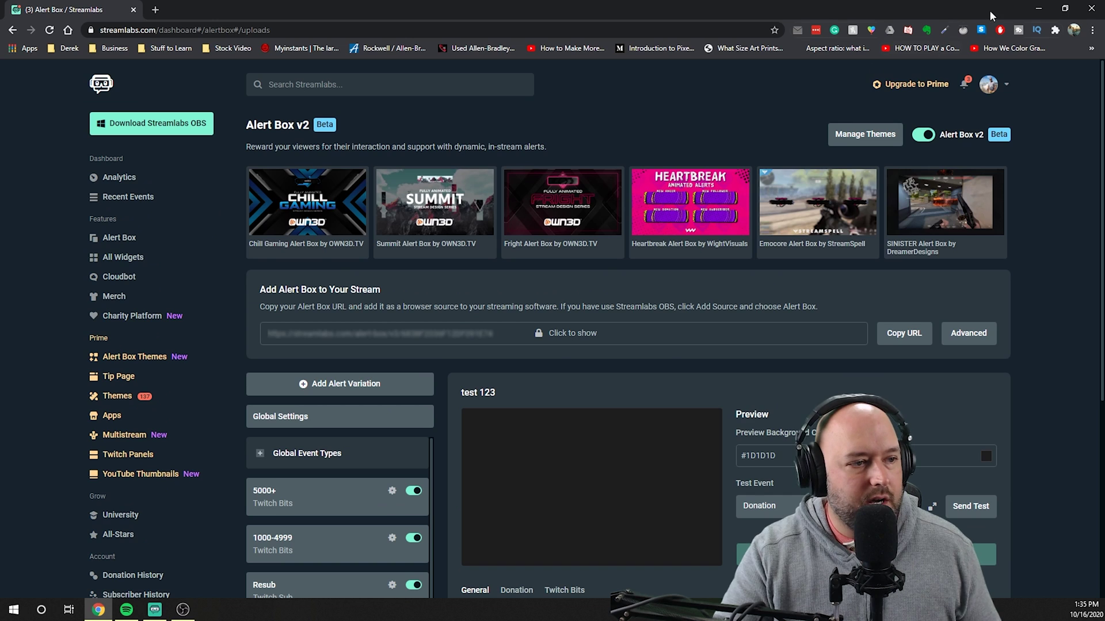
left_click(1035, 8)
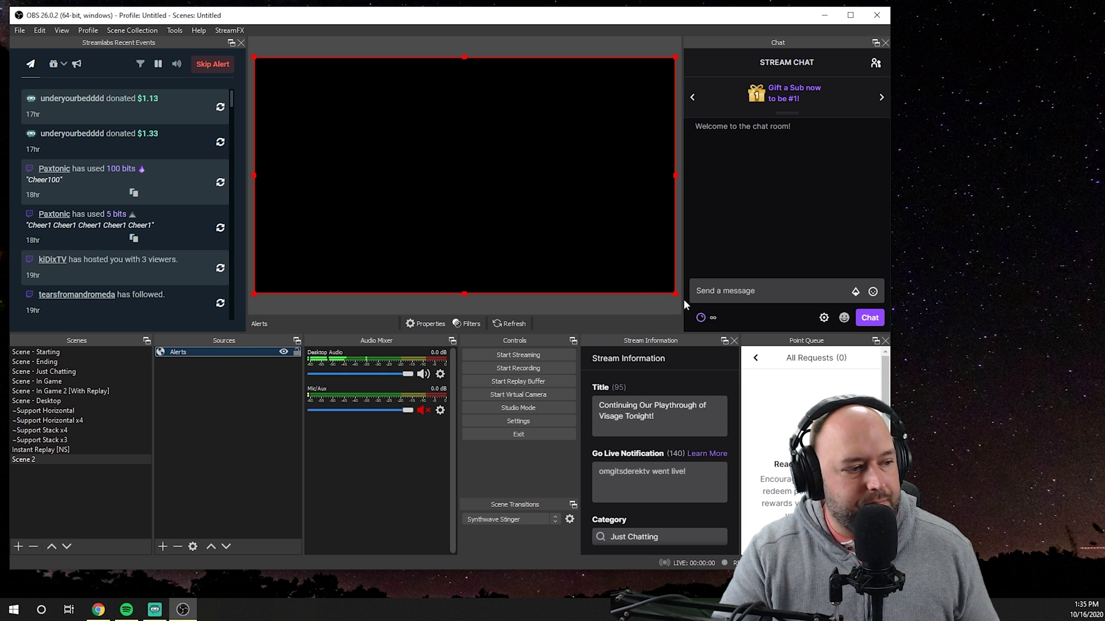
Step: Resize and reposition the Alerts source until it covers the whole Scene 2 canvas
left_click_drag(674, 296, 461, 190)
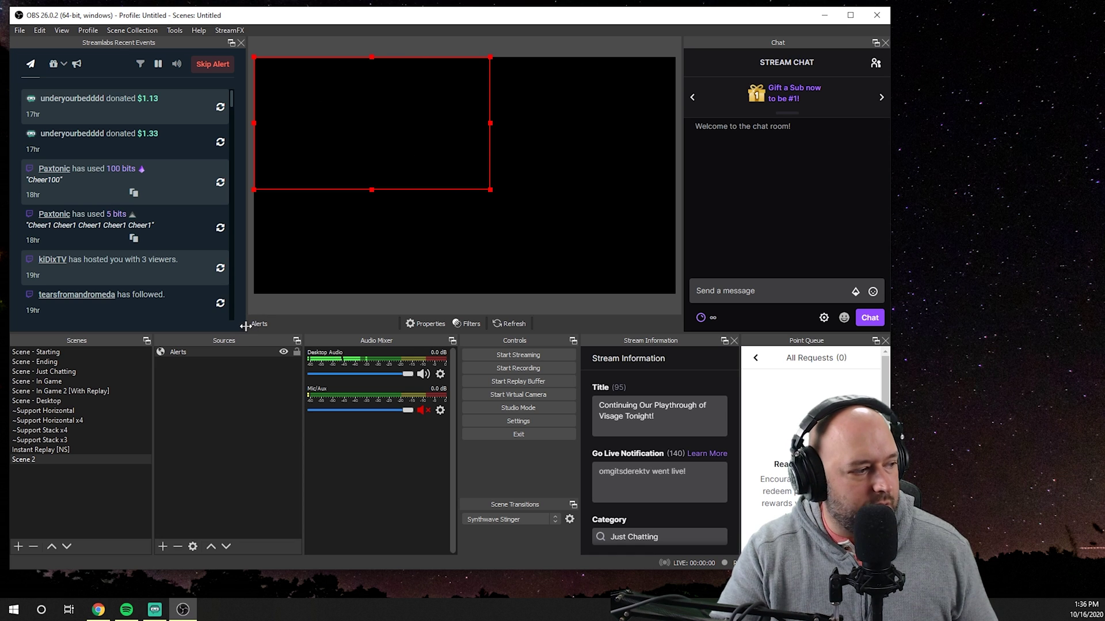
left_click(224, 352)
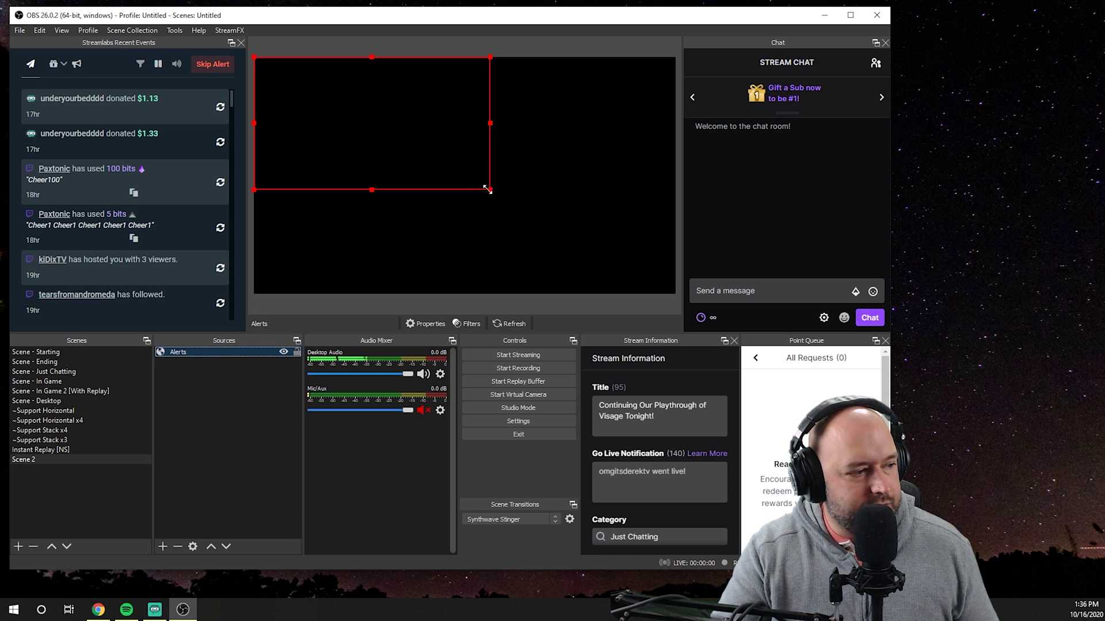
left_click_drag(487, 190, 415, 175)
mouse_move(385, 118)
left_mouse_down()
mouse_move(523, 172)
mouse_move(575, 117)
mouse_move(379, 119)
left_mouse_up()
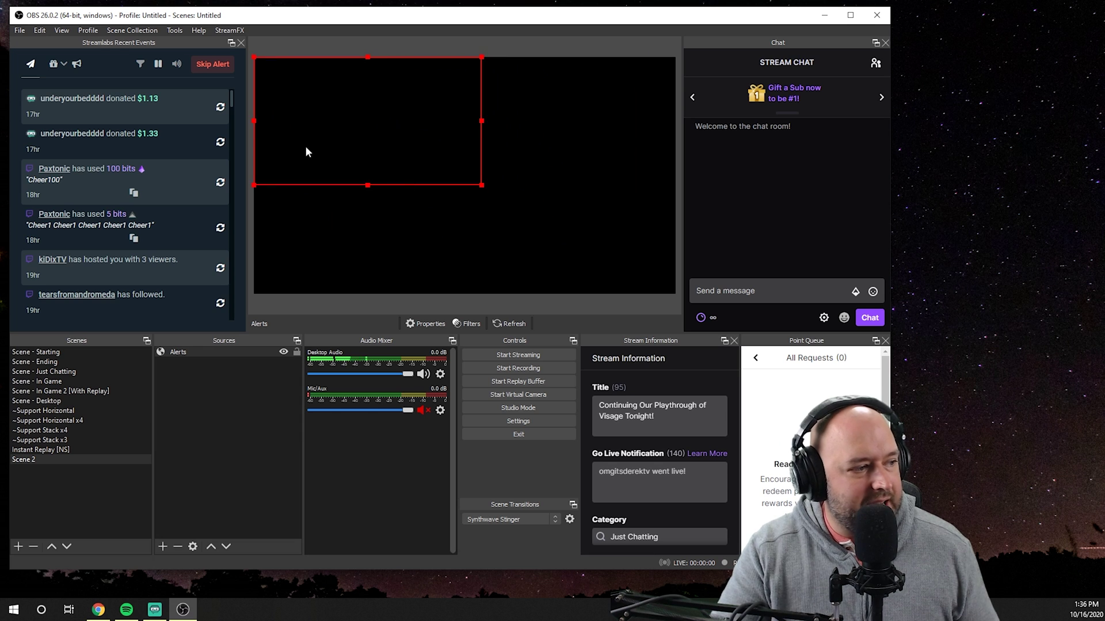
left_click_drag(482, 186, 676, 281)
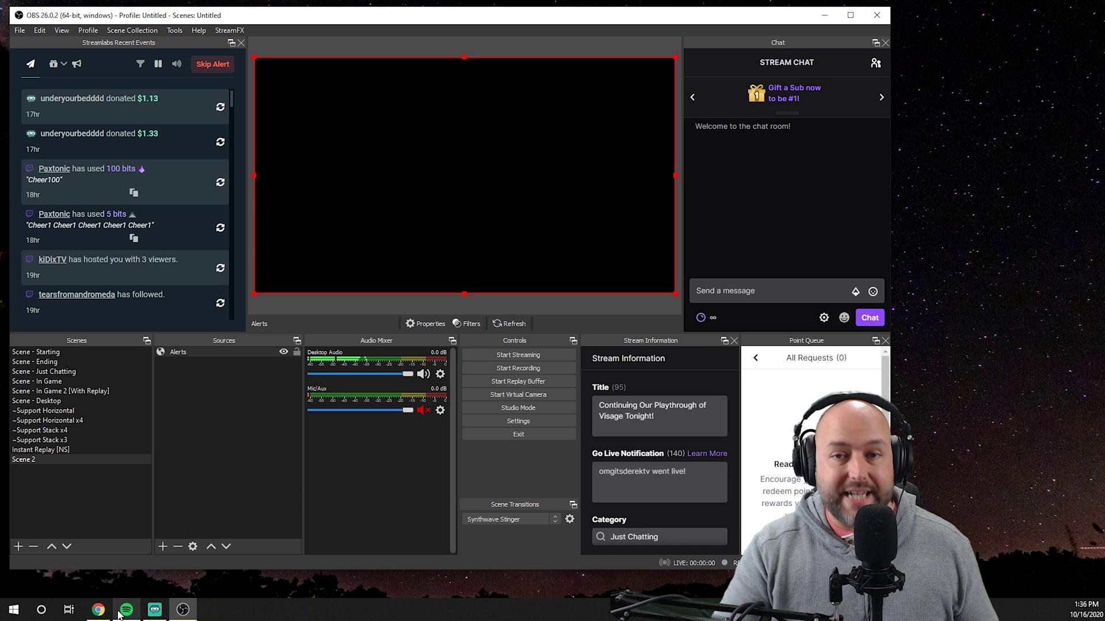
mouse_move(120, 615)
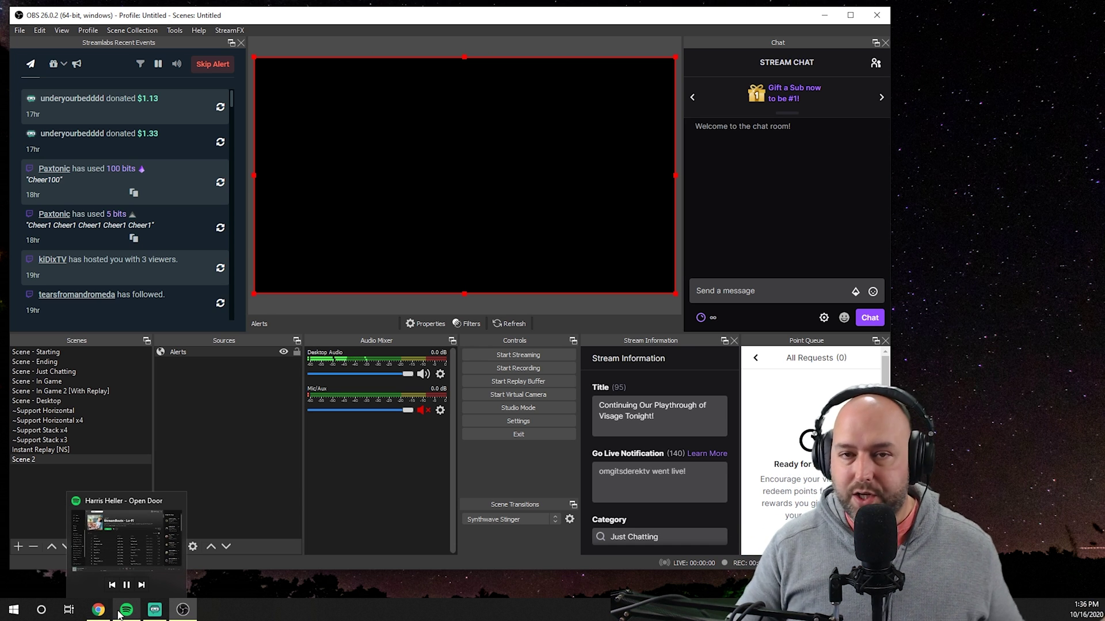